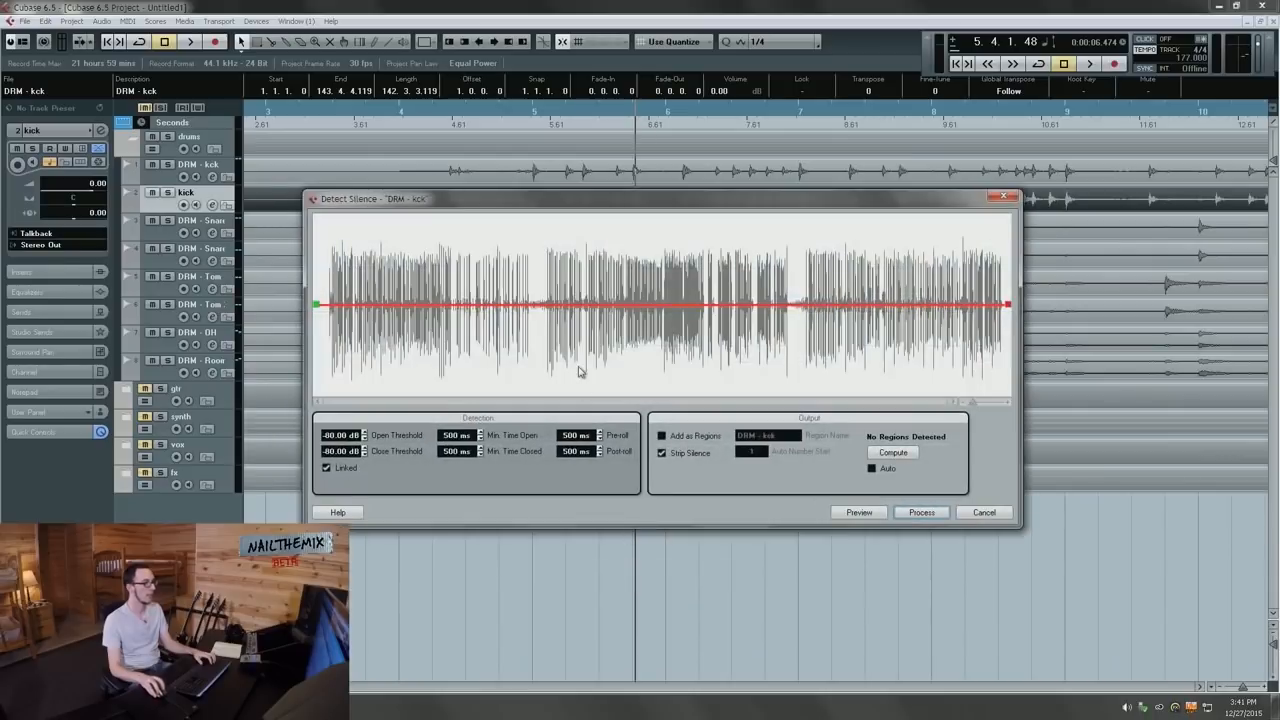
- Set the linked open and close thresholds for silence detection to -14.50 dB
left_click(340, 436)
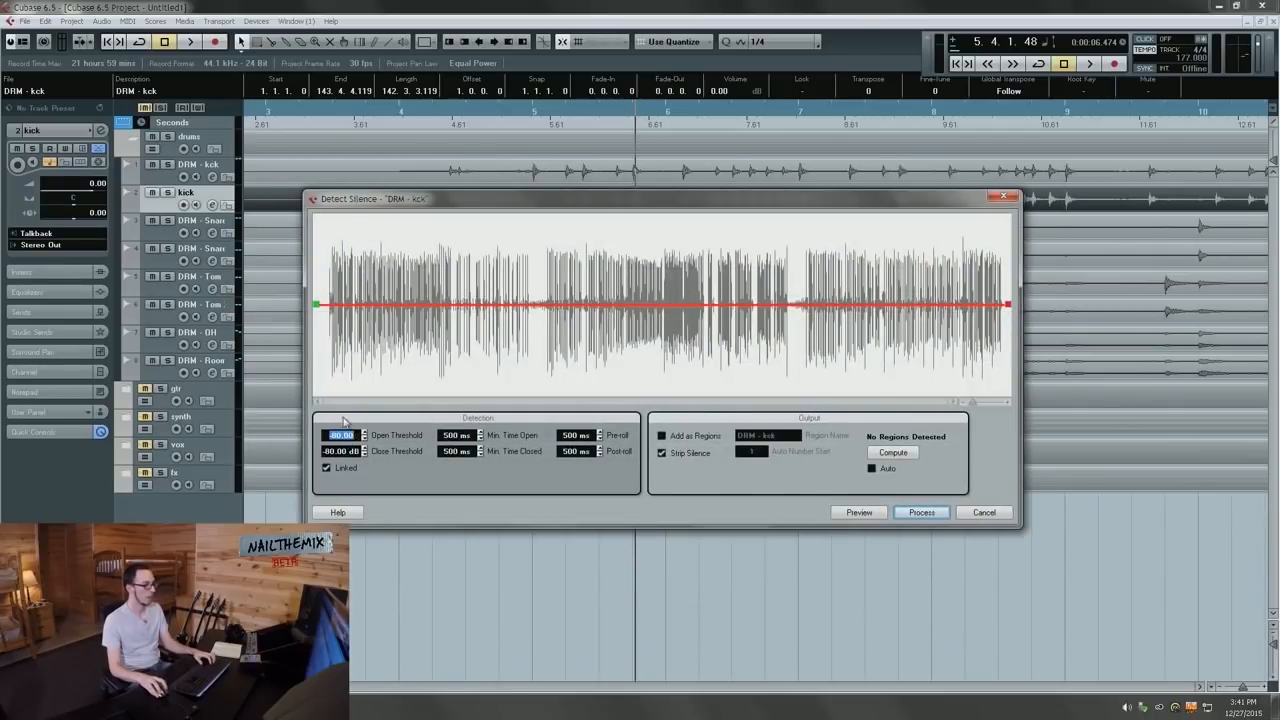
type("-14.50 dB")
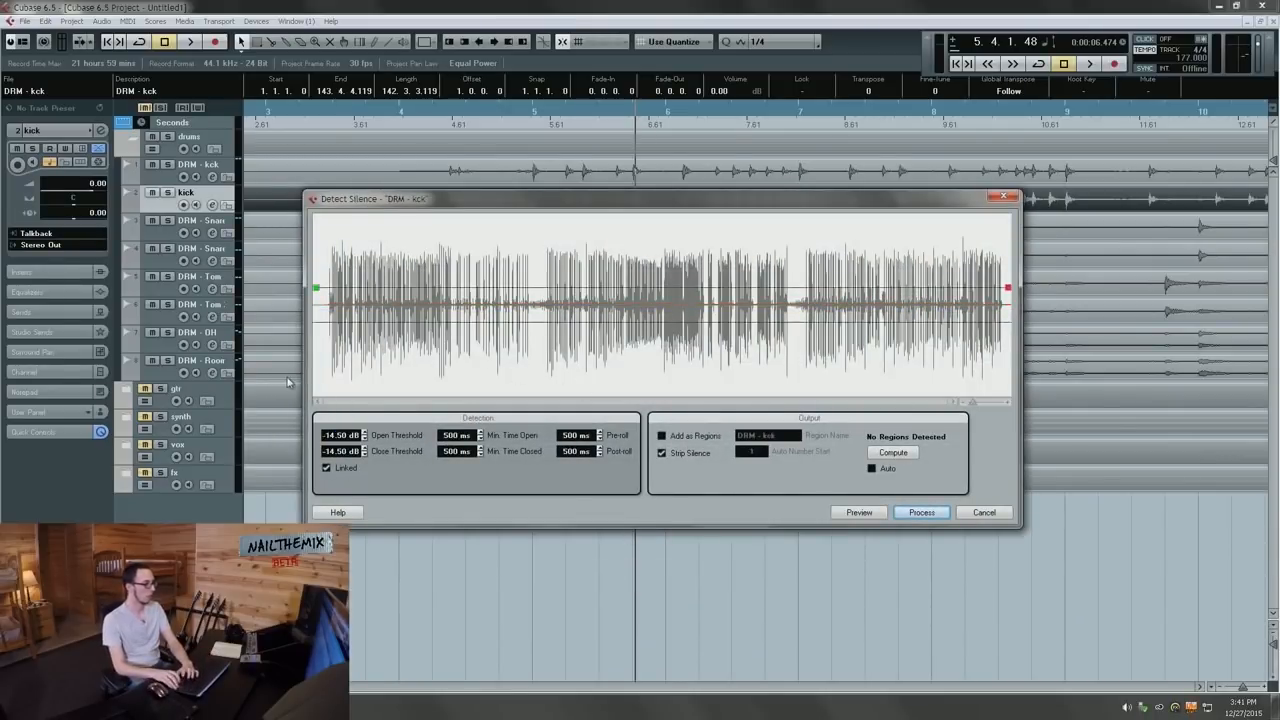
key("Return")
- Set the silence detection pre-roll to 3 ms and the post-roll to 0 ms
left_click(455, 437)
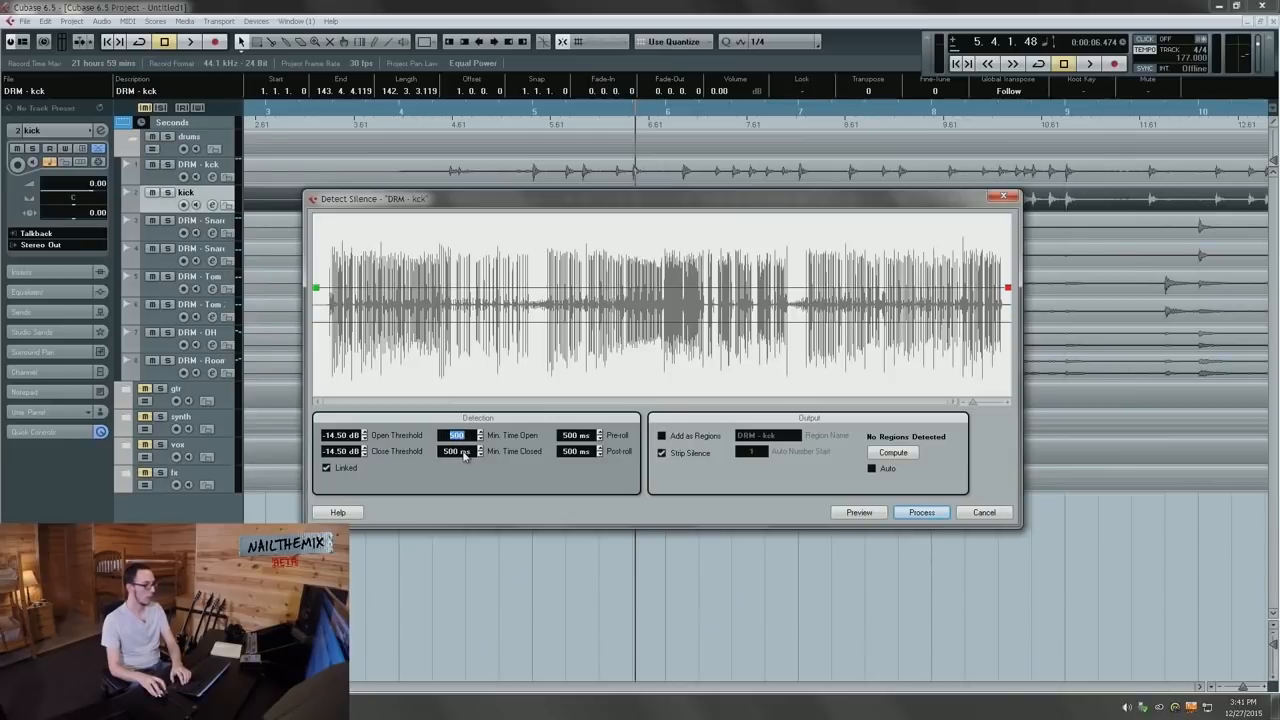
left_click(577, 437)
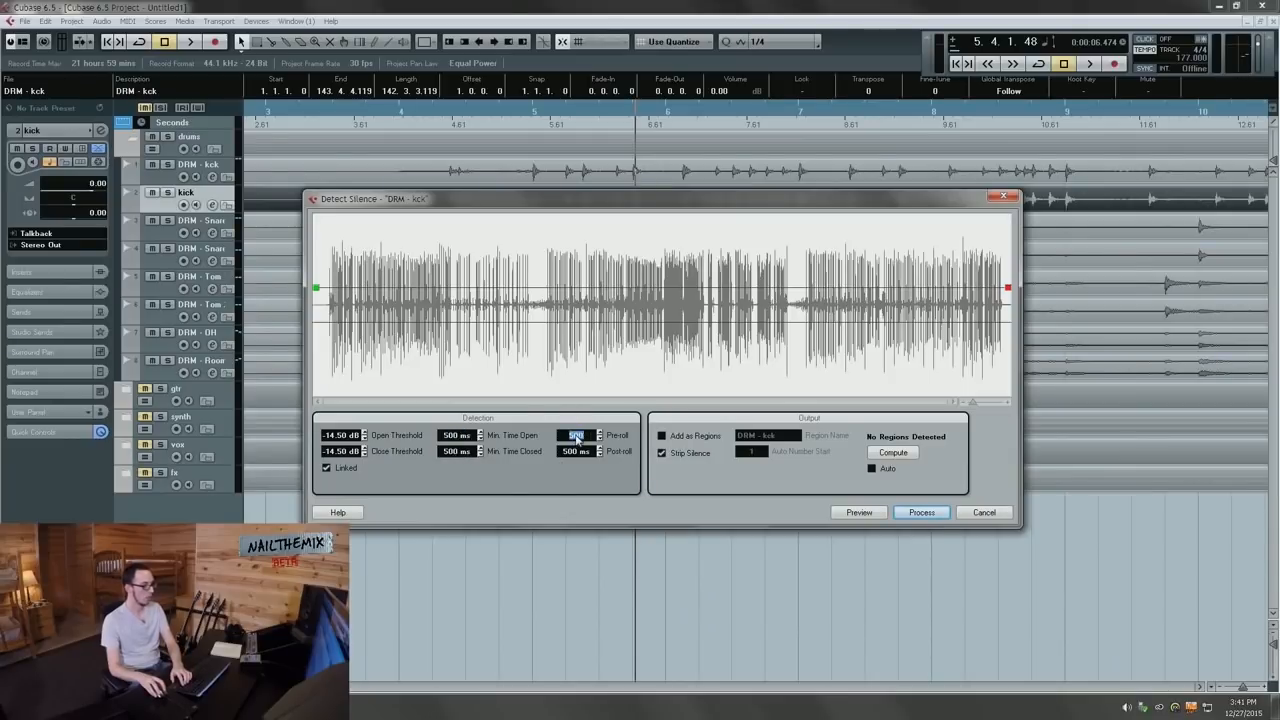
type("3 ms")
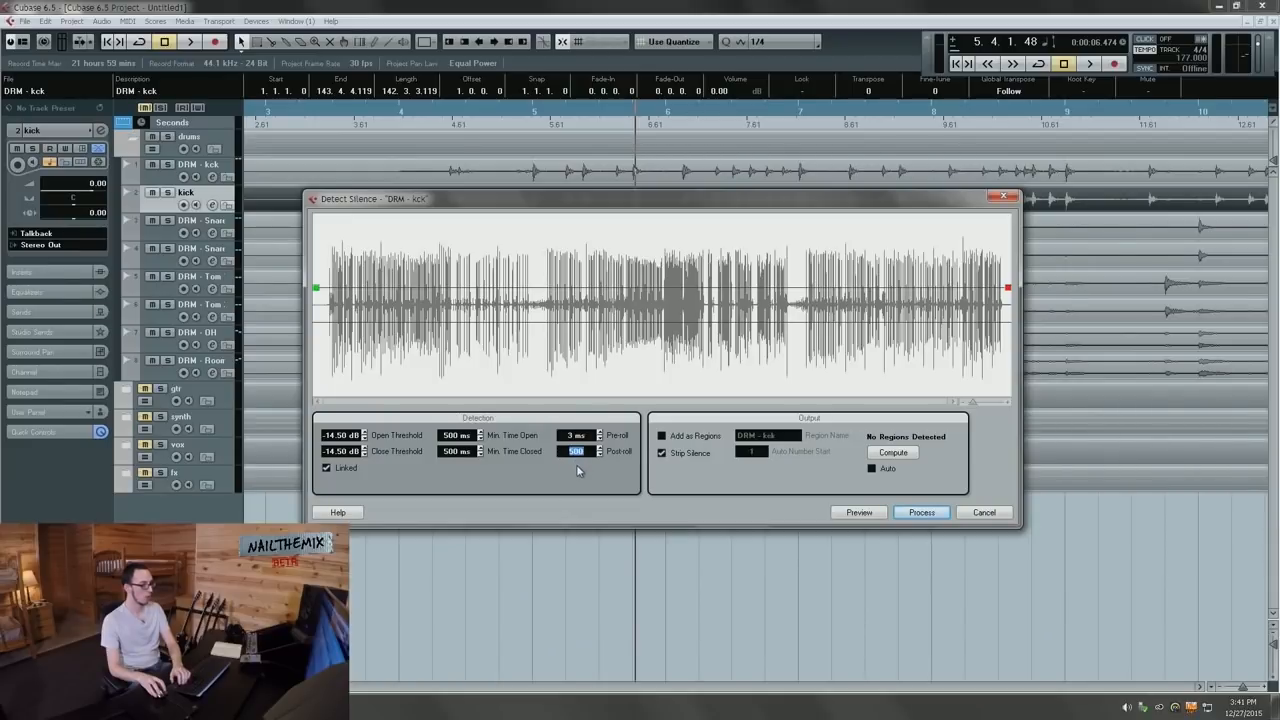
type("0")
key("Return")
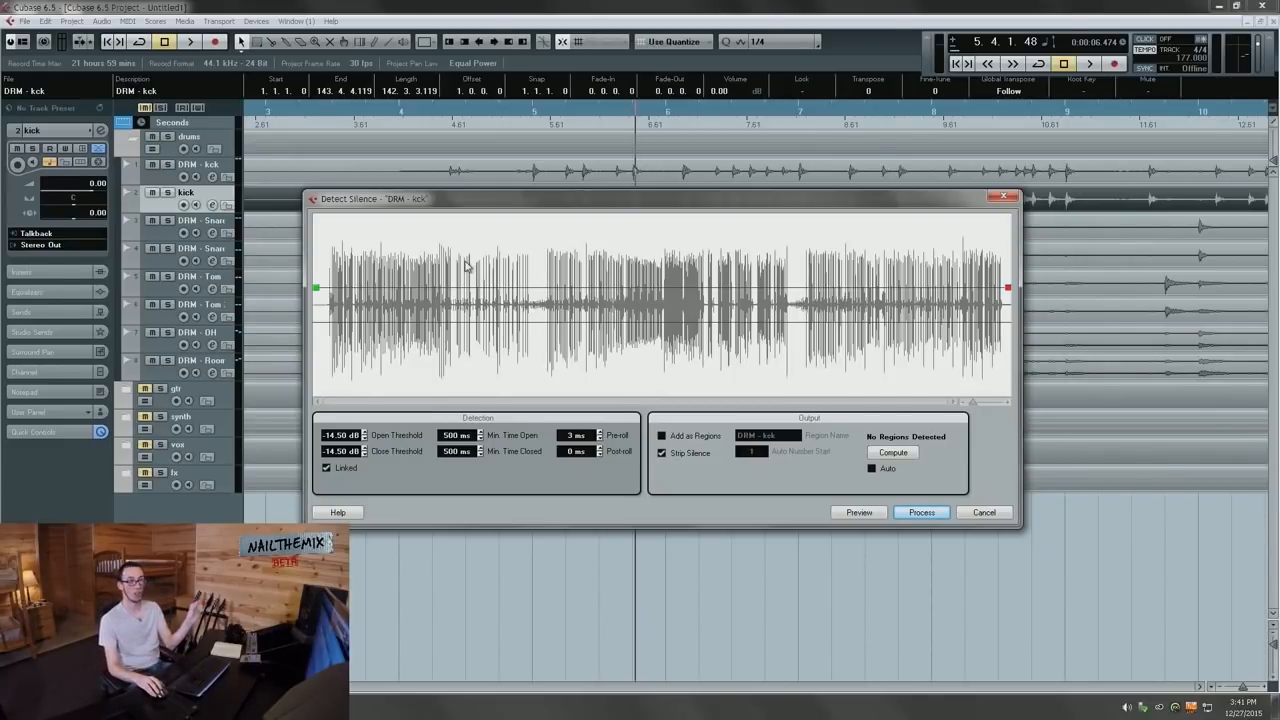
- Set the minimum open and closed times to 64 ms, then compute the regions and strip the silence from the kick event
left_click(456, 452)
type("64 ms")
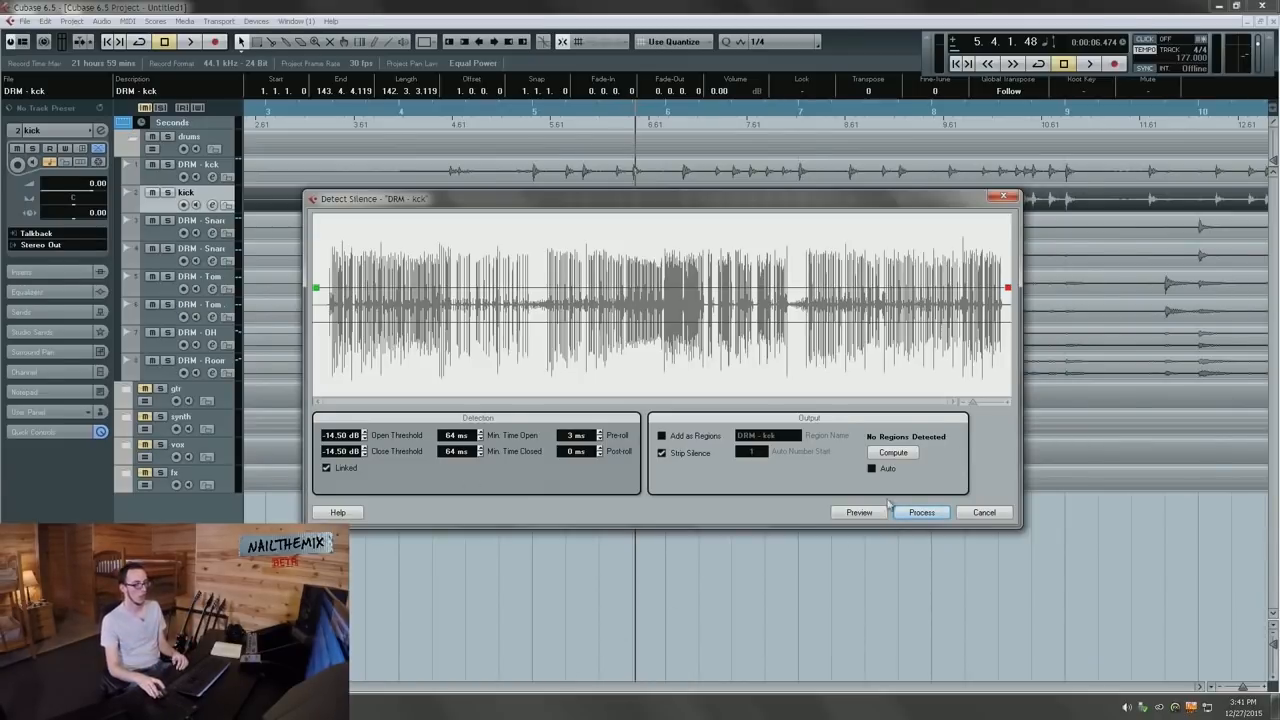
left_click(907, 454)
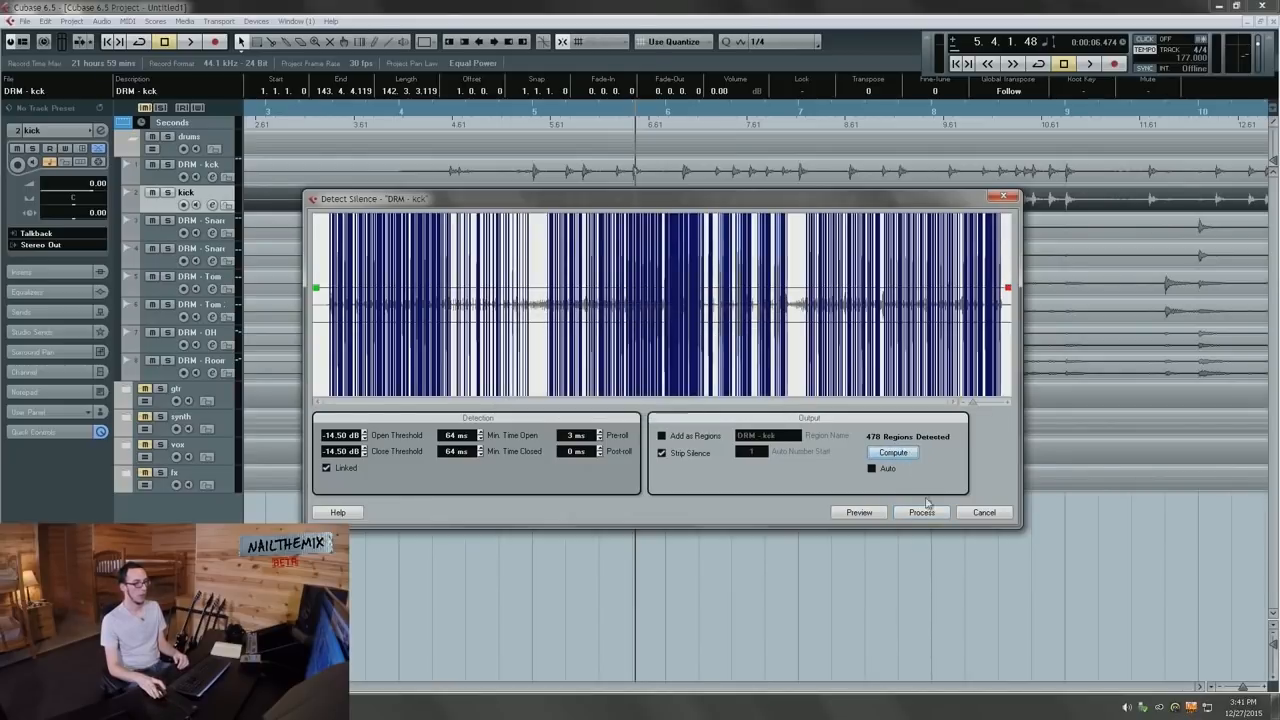
left_click(933, 512)
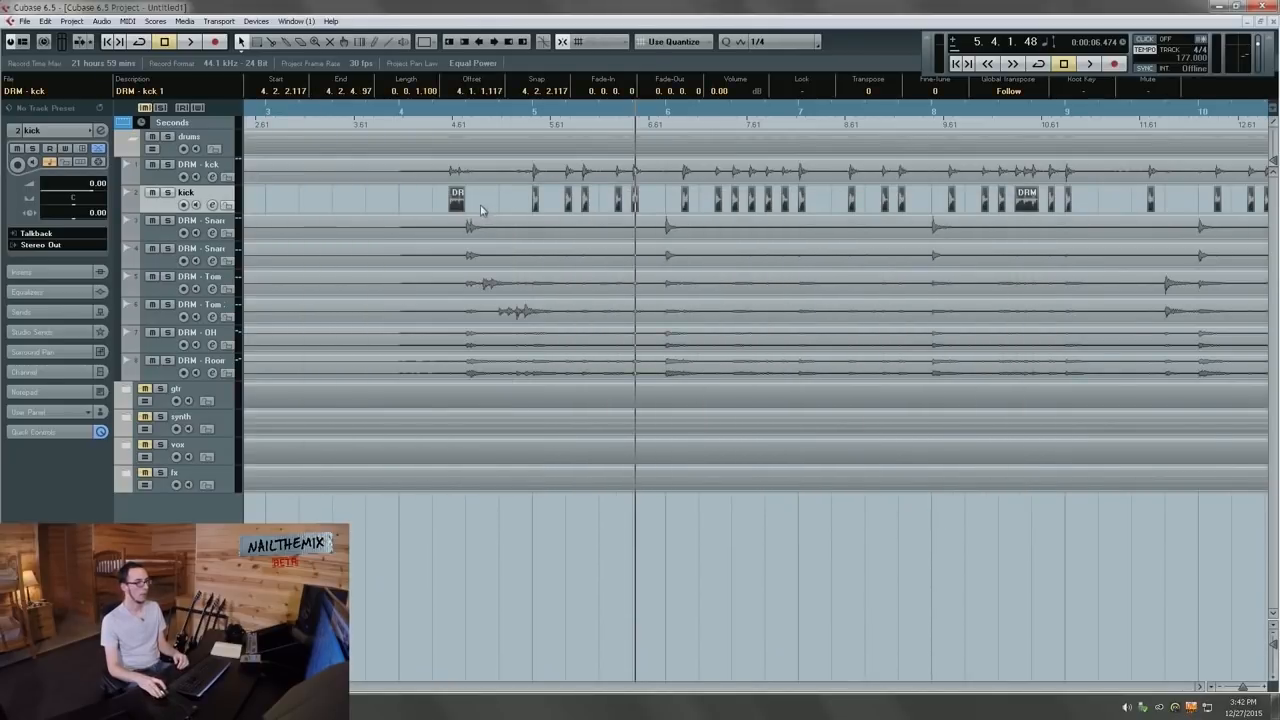
- Examine the stripped kick slices along the song, especially where fast hits stay joined in one slice around bars 73 to 93
scroll(1066, 220, "up", 6)
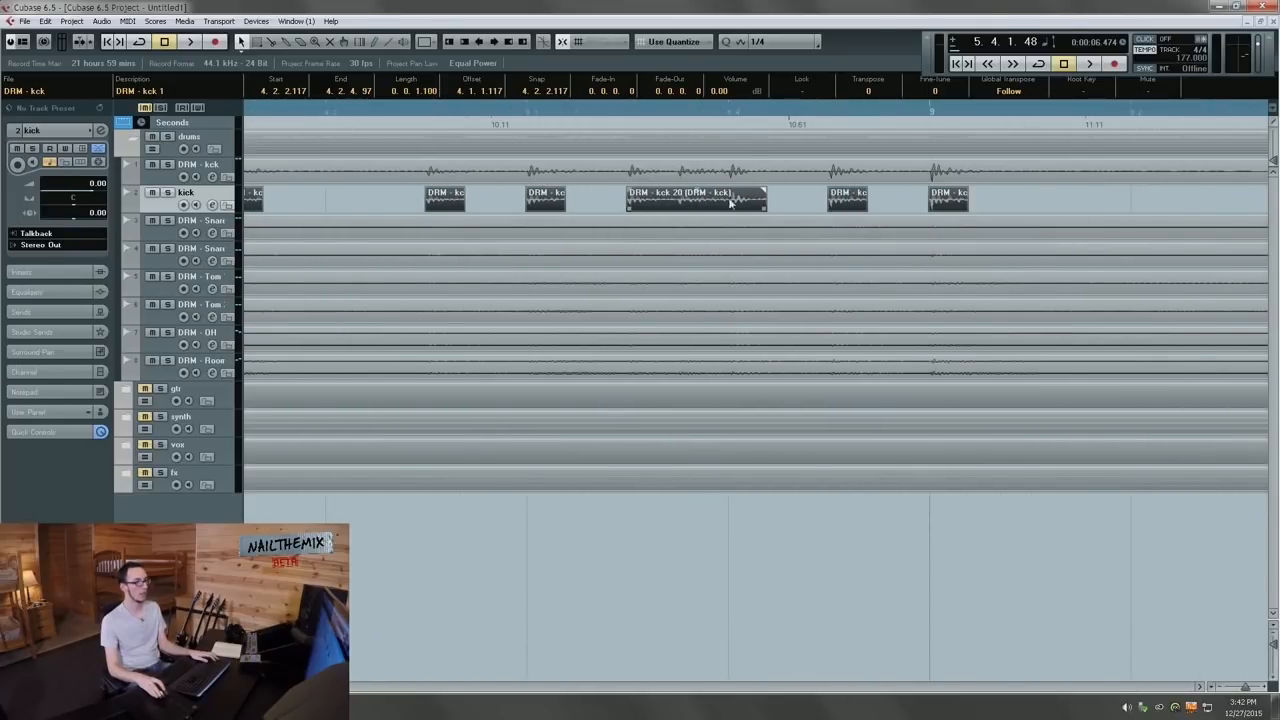
scroll(719, 229, "down", 6)
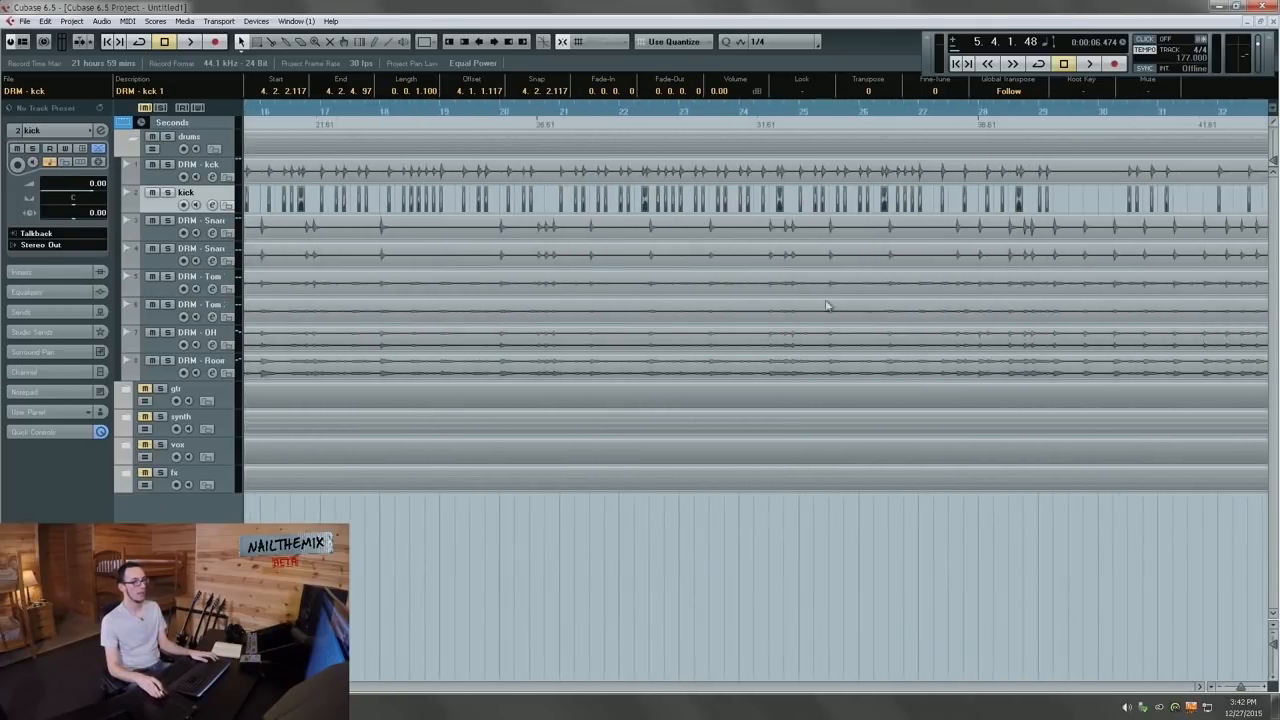
scroll(536, 345, "down", 3)
left_click_drag(921, 271, 355, 333)
left_click_drag(777, 275, 486, 330)
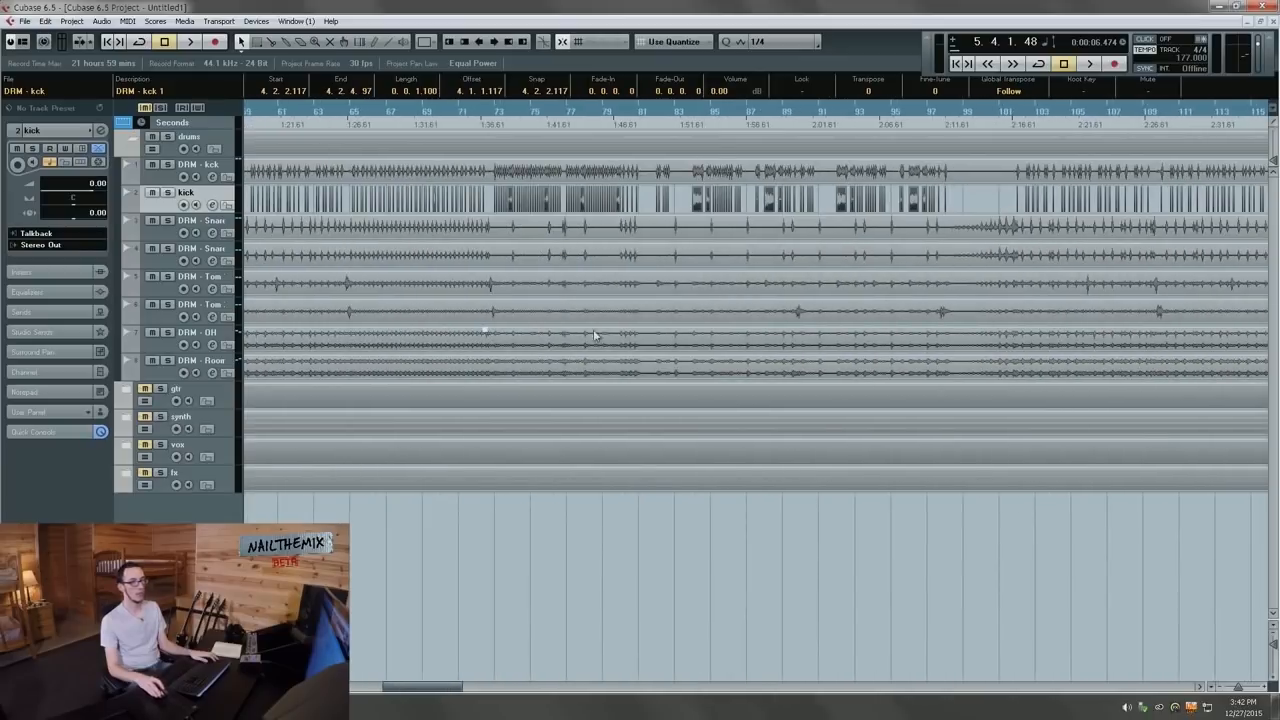
scroll(740, 224, "up", 8)
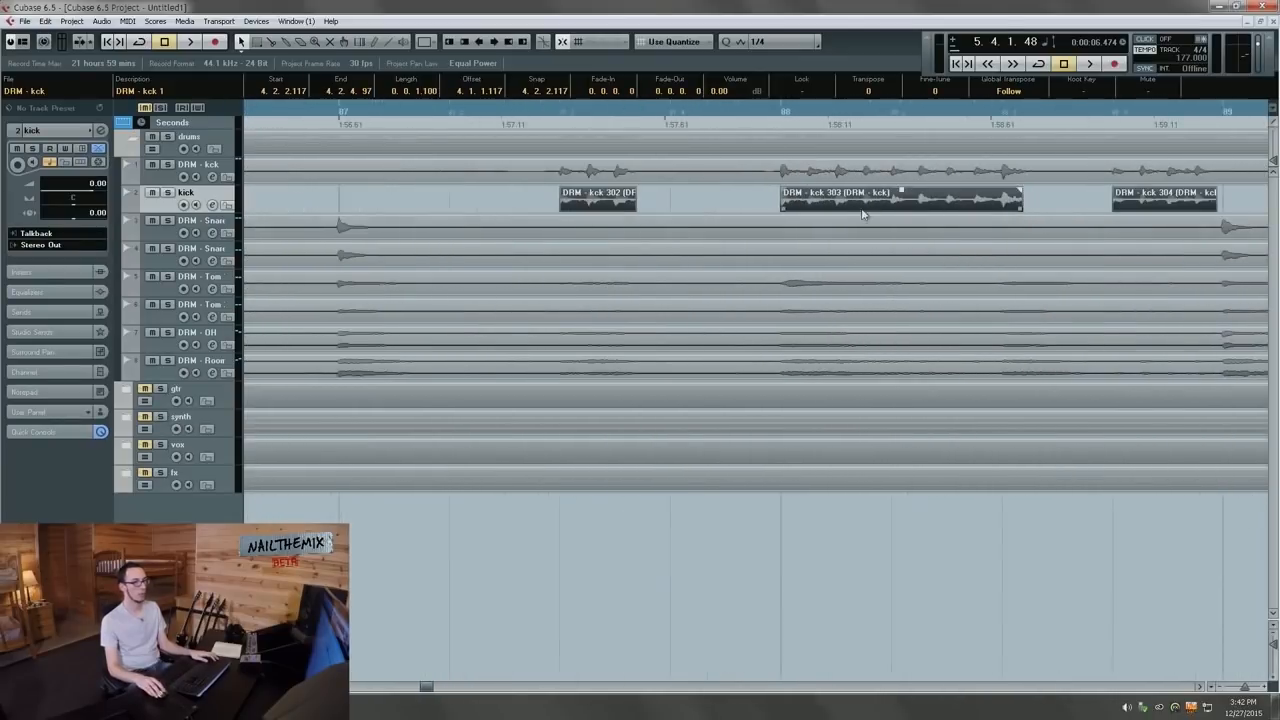
scroll(1020, 225, "down", 8)
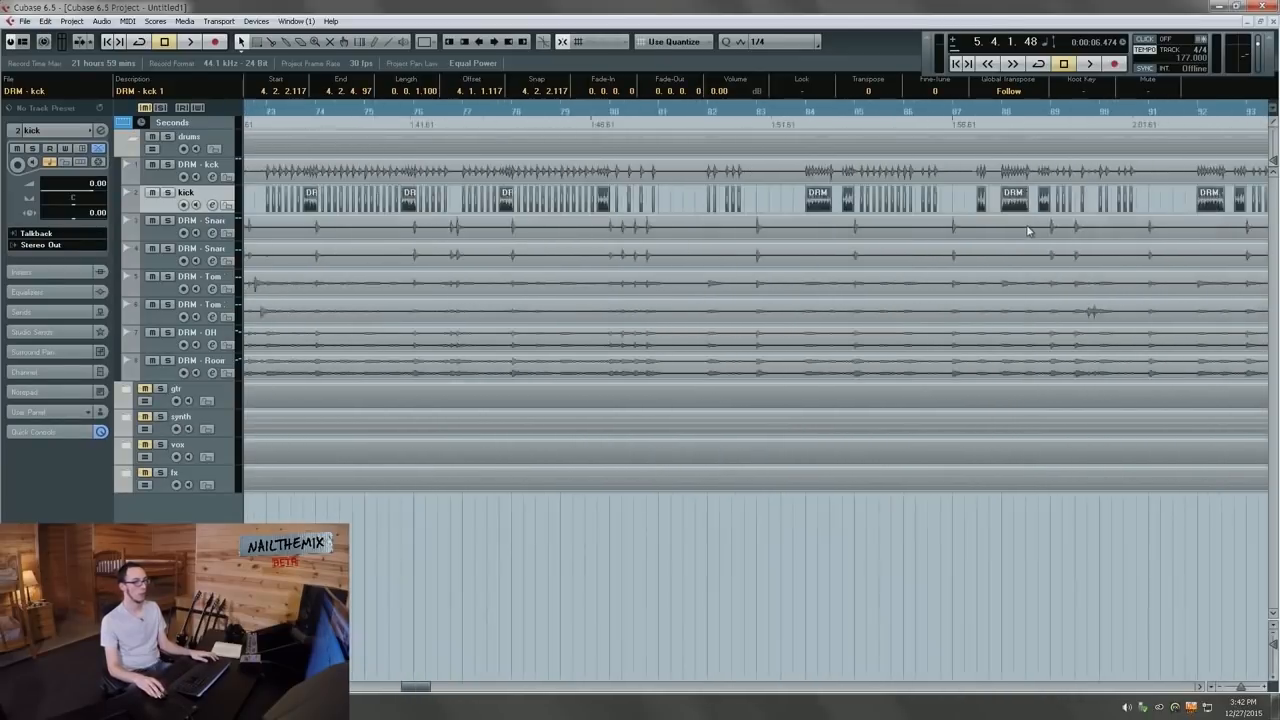
scroll(675, 301, "right", 5)
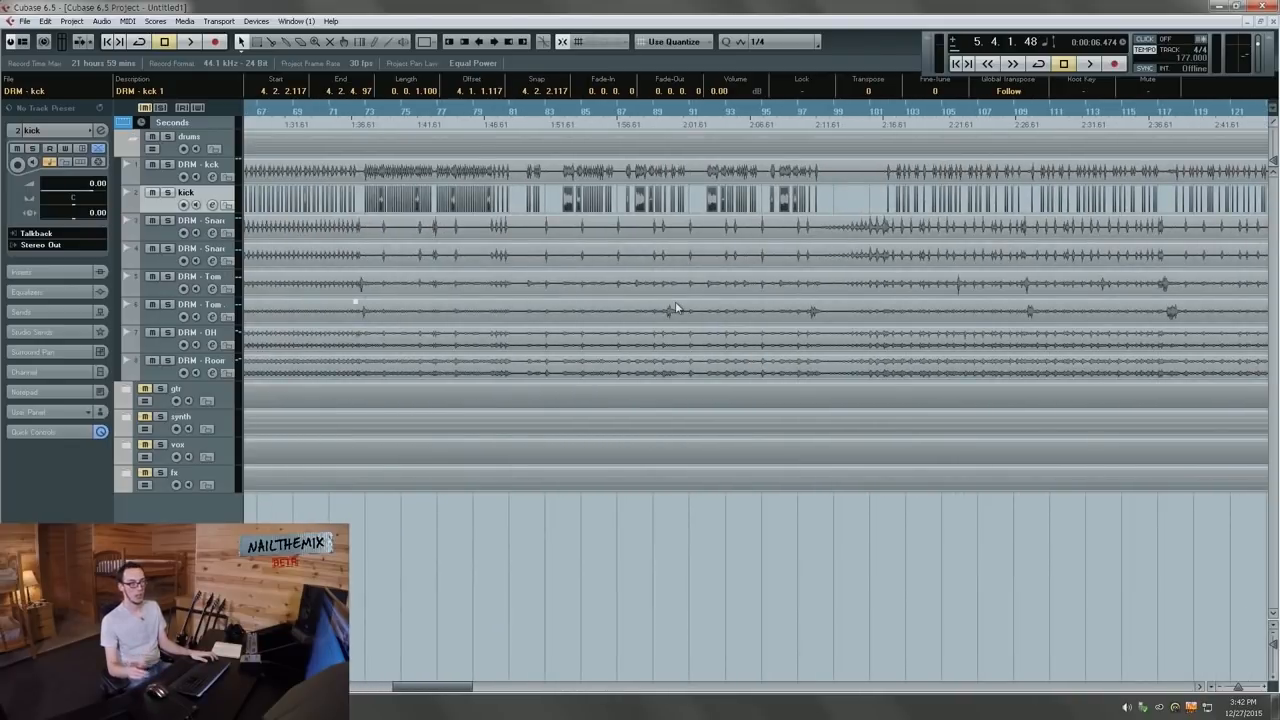
scroll(666, 314, "down", 6)
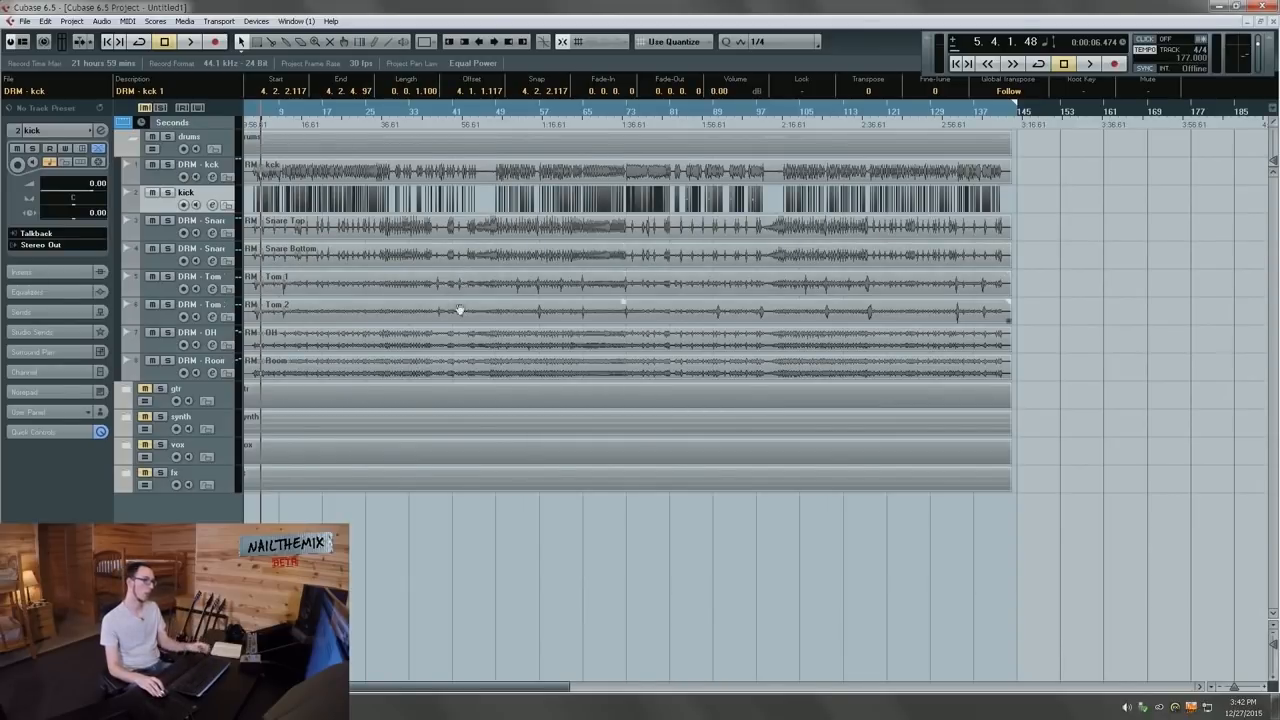
- Undo the silence stripping on the duplicated kick track
scroll(437, 308, "left", 3)
key("ctrl+z")
key("ctrl+z")
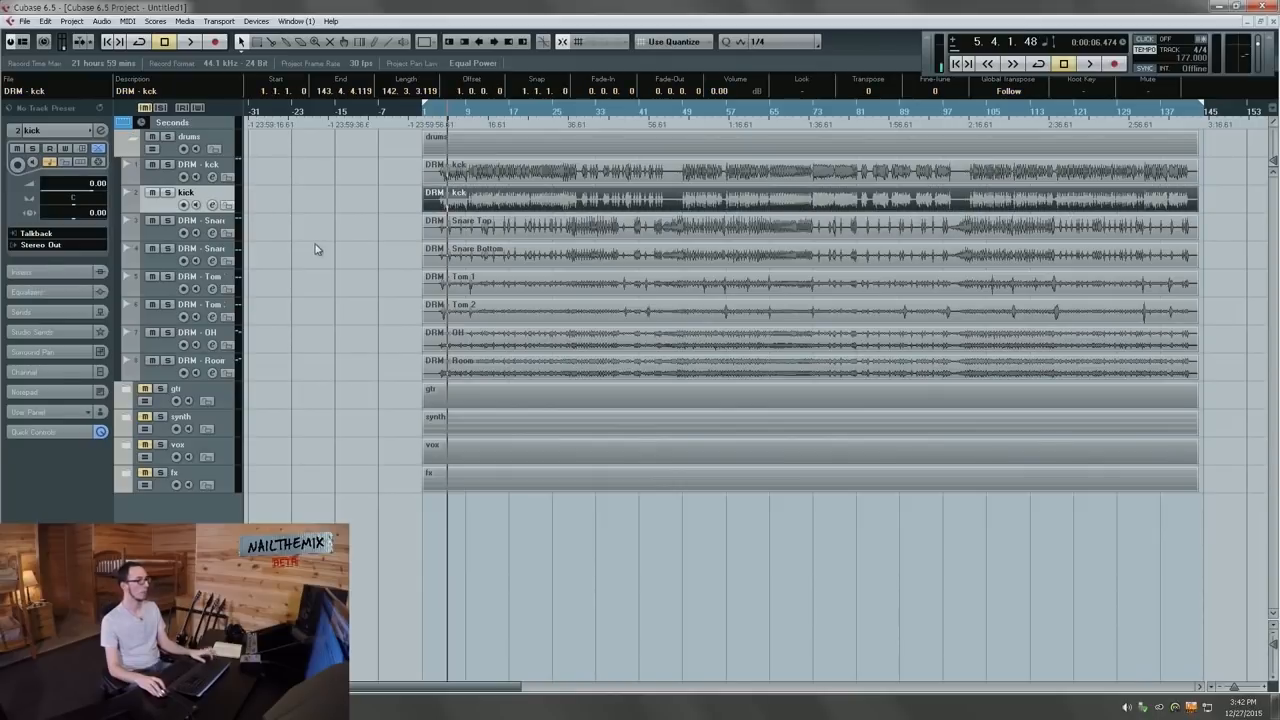
- Open the duplicated kick event in the Sample Editor and detect its hitpoints by raising the hitpoint threshold
double_click(494, 208)
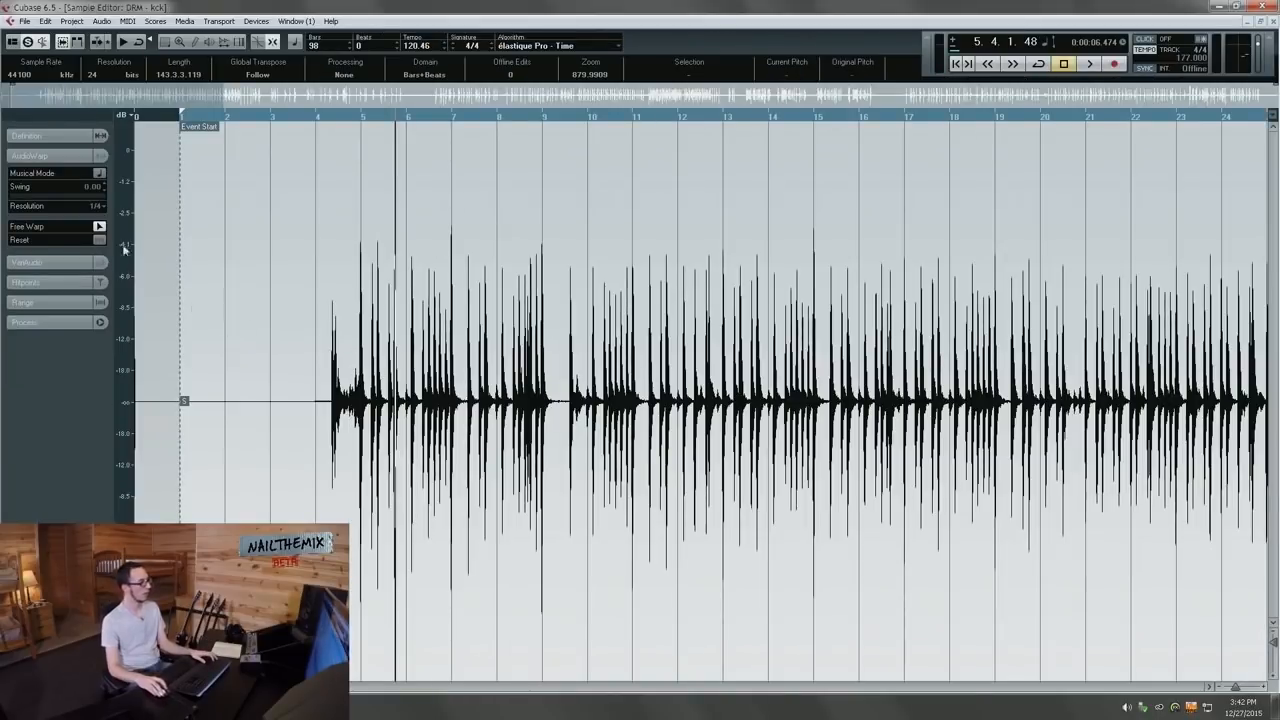
left_click(35, 284)
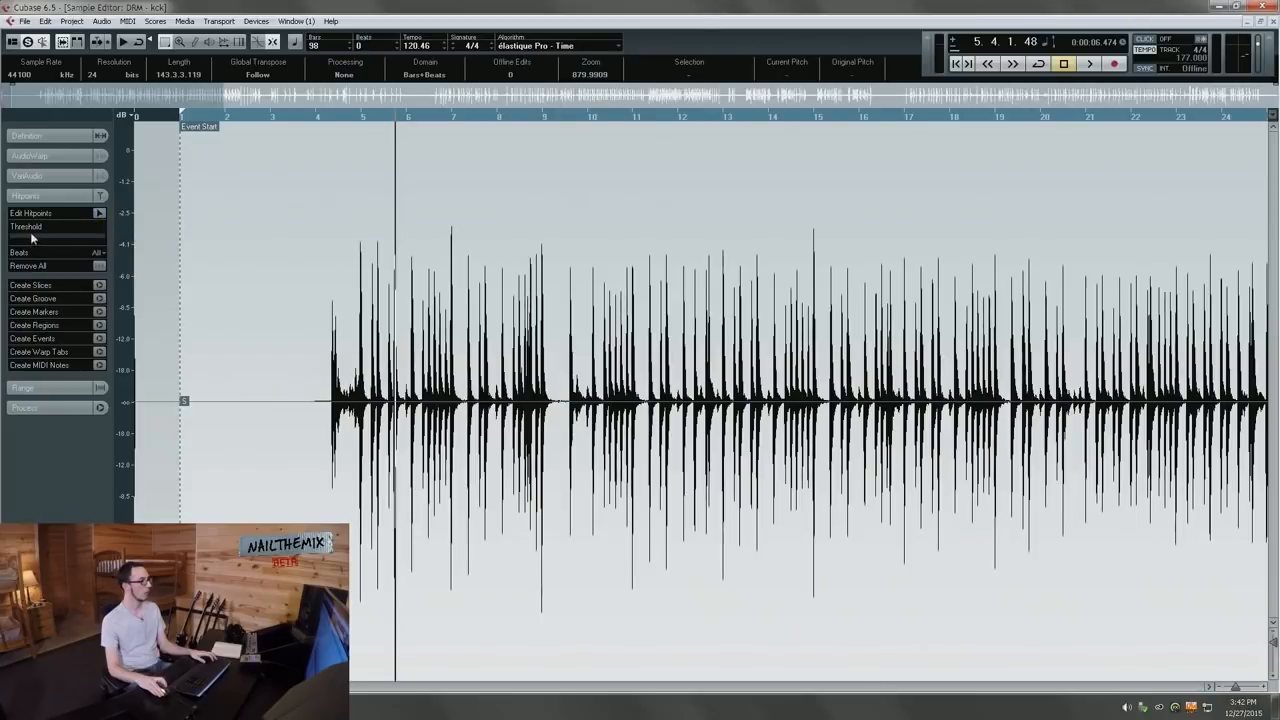
left_click_drag(13, 238, 47, 236)
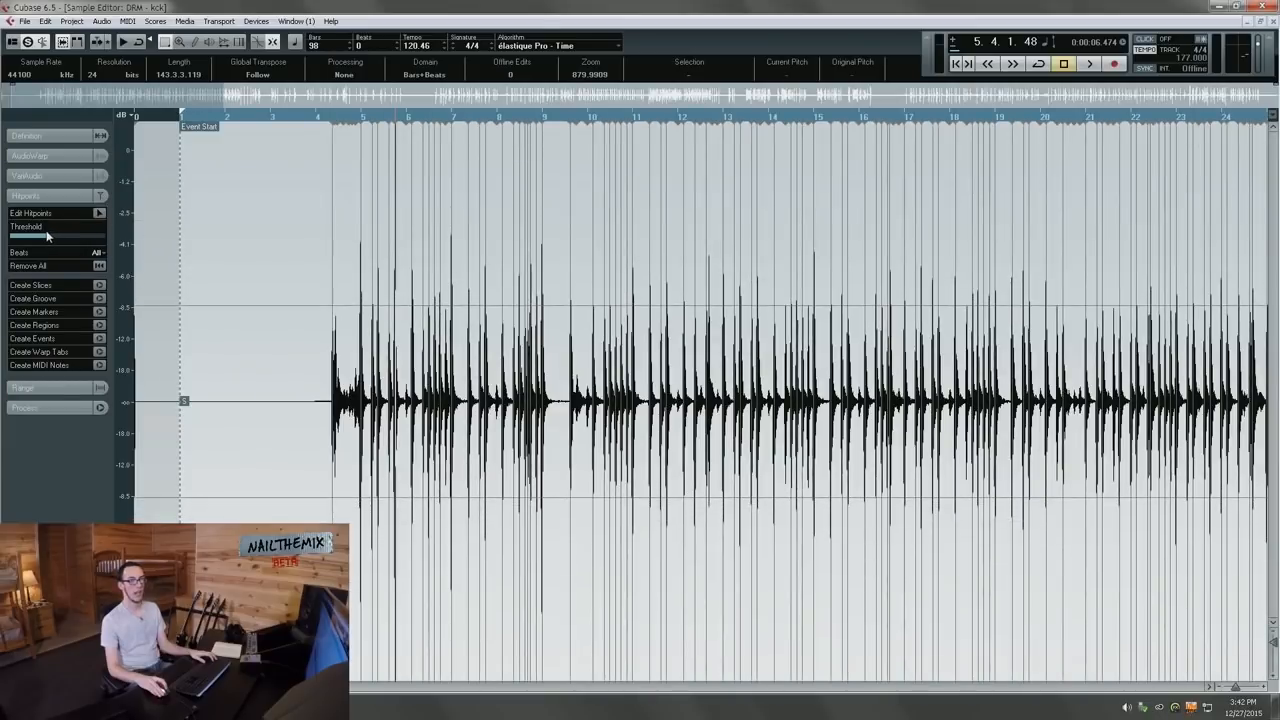
left_click_drag(47, 236, 40, 233)
- Select the quiet bleed before bar 5 and lower the hitpoint threshold to between -18 and -12 dB, excluding that bleed
key("h")
key("h")
key("h")
scroll(336, 226, "up", 2)
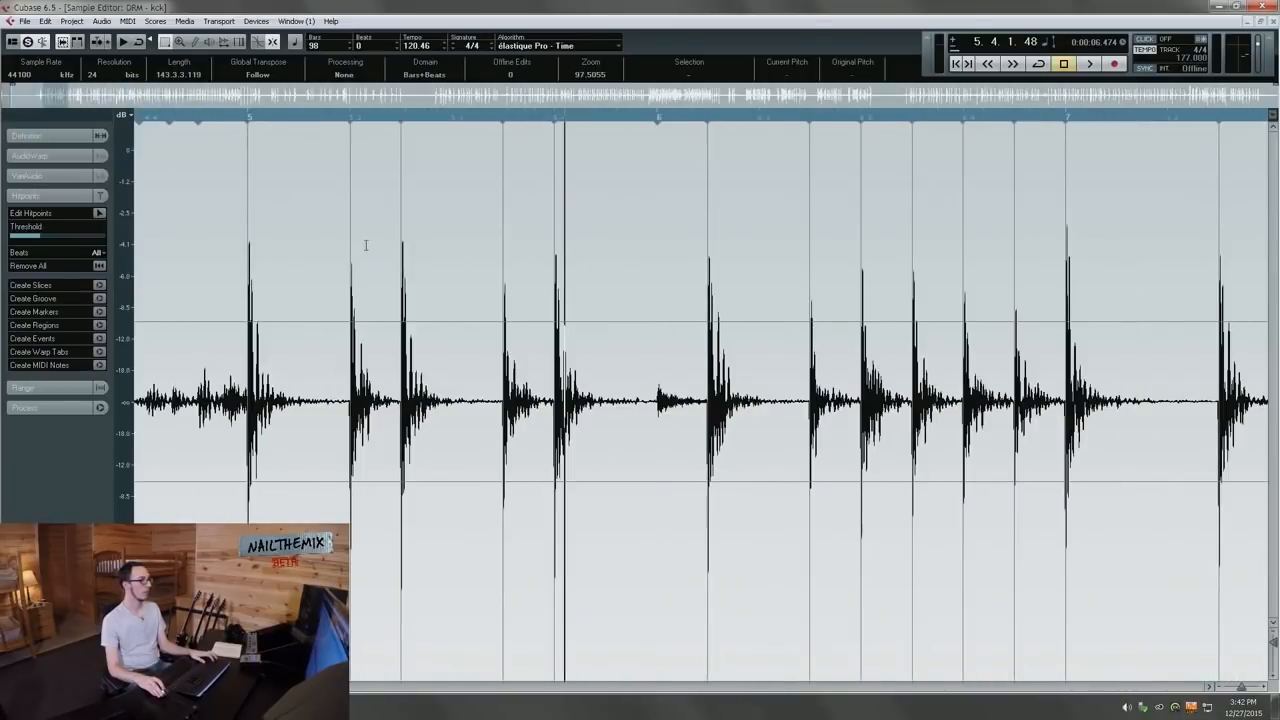
scroll(700, 400, "left", 3)
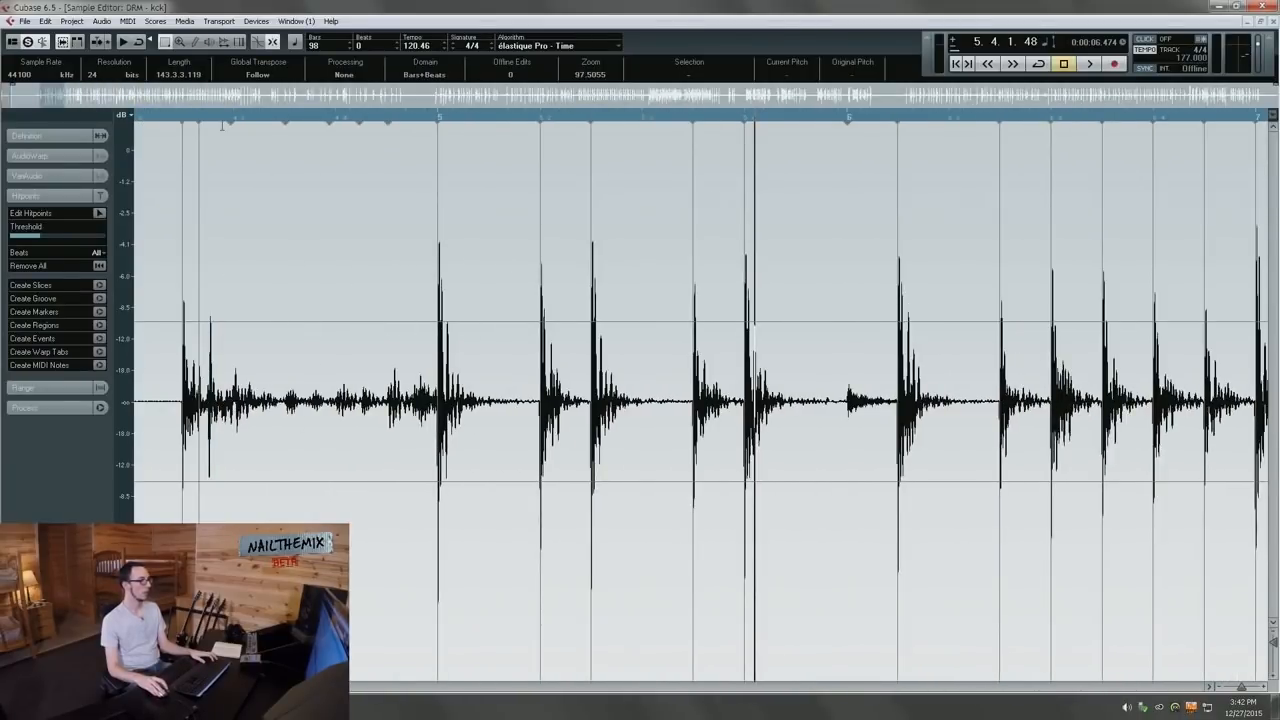
left_click_drag(224, 128, 408, 128)
left_click_drag(43, 242, 8, 237)
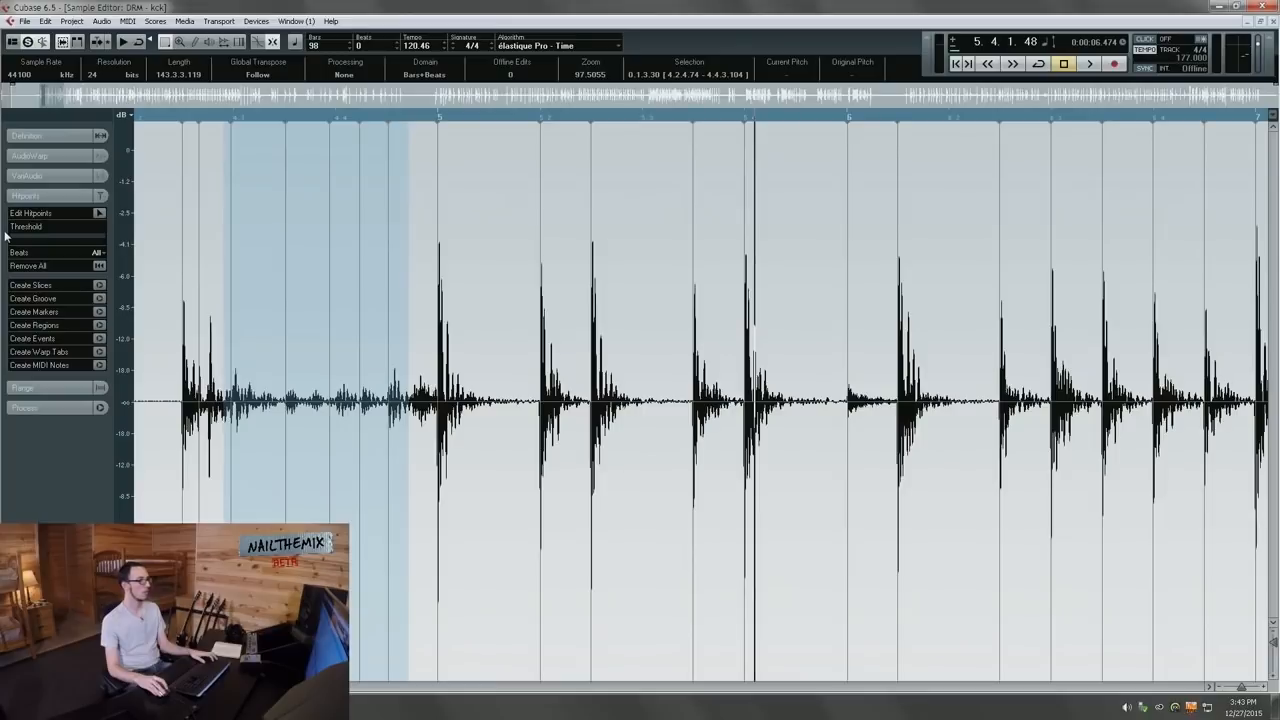
left_click_drag(12, 233, 31, 230)
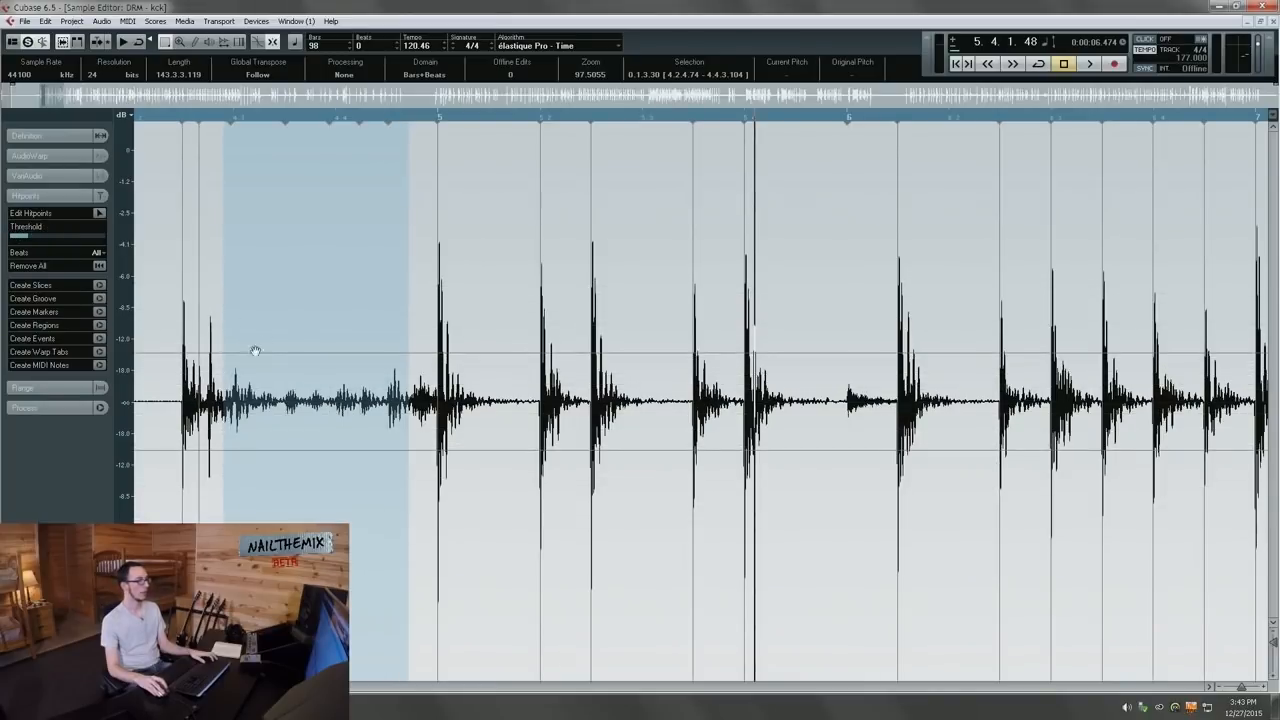
- Play the kick recording from position 4.2.2 to hear the opening hits and the bleed before bar 5
left_click(157, 119)
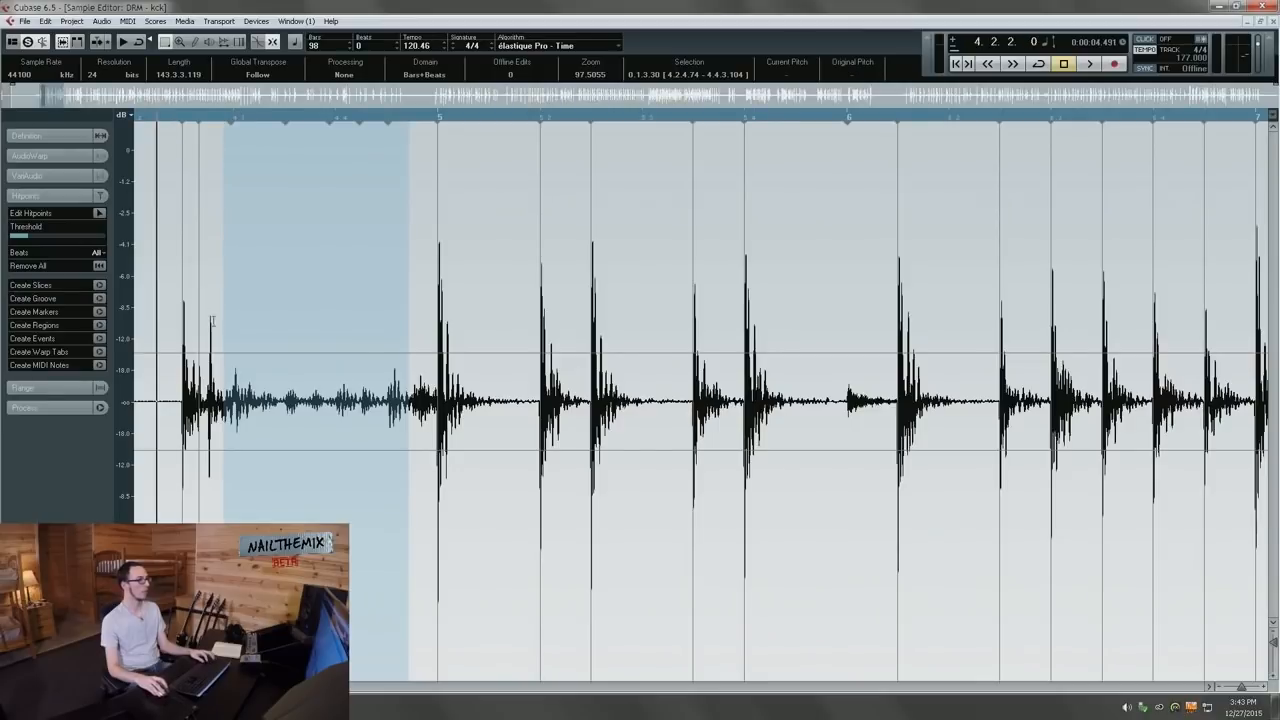
key("space")
key("space")
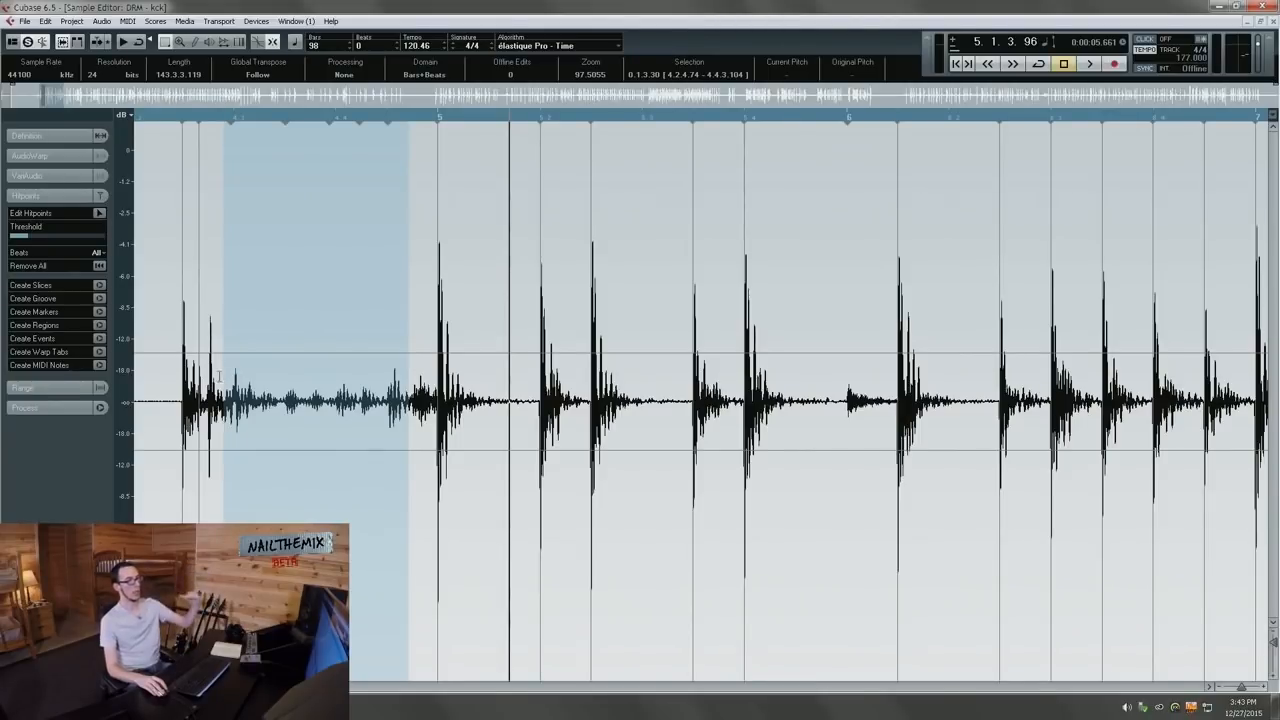
- Enable hitpoint editing and disable the misplaced hitpoint between the two fast kick hits just before bar 78
scroll(380, 400, "down", 8)
scroll(383, 399, "down", 9)
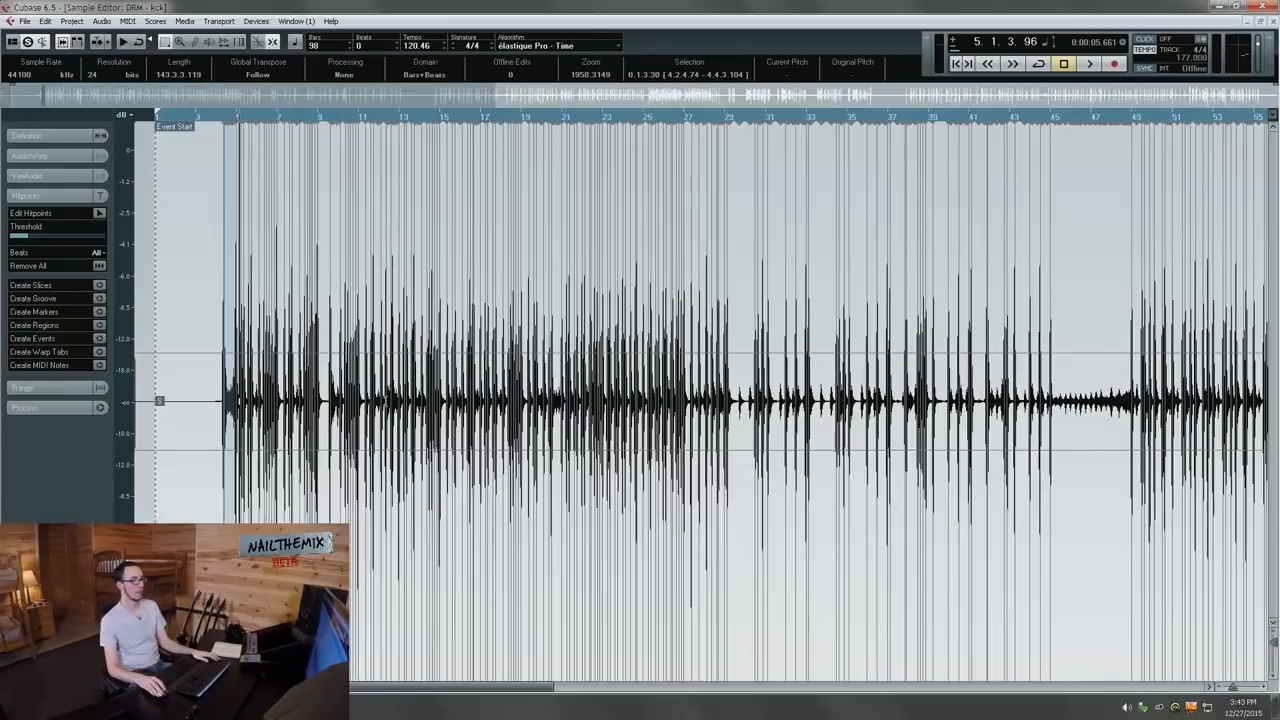
scroll(928, 394, "up", 5)
scroll(853, 392, "up", 6)
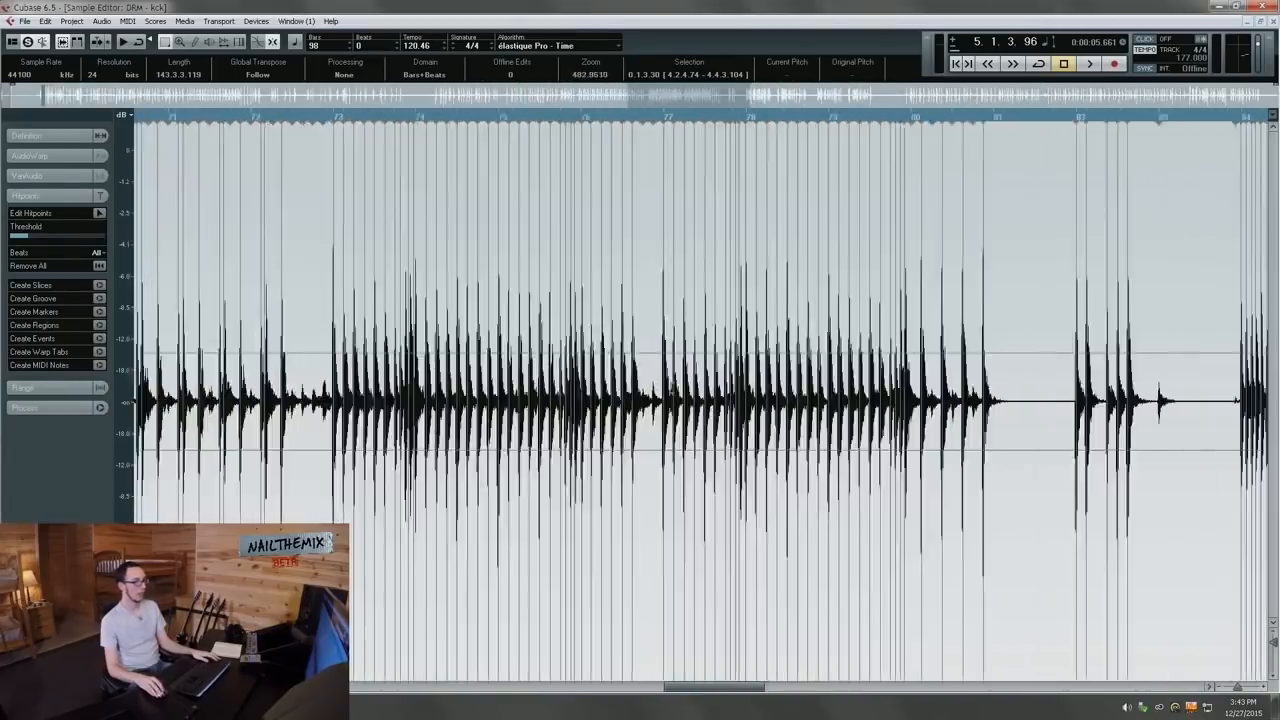
scroll(853, 390, "up", 4)
scroll(848, 388, "up", 3)
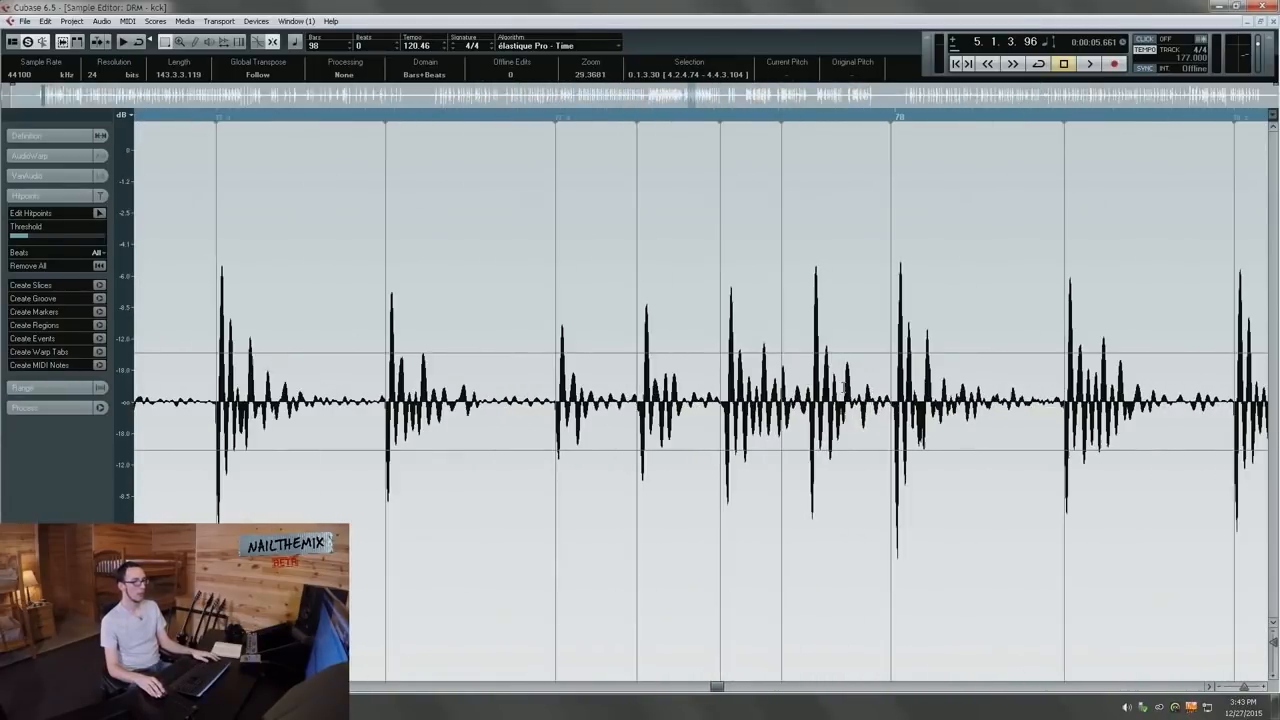
left_click_drag(797, 380, 775, 277)
left_click(853, 246)
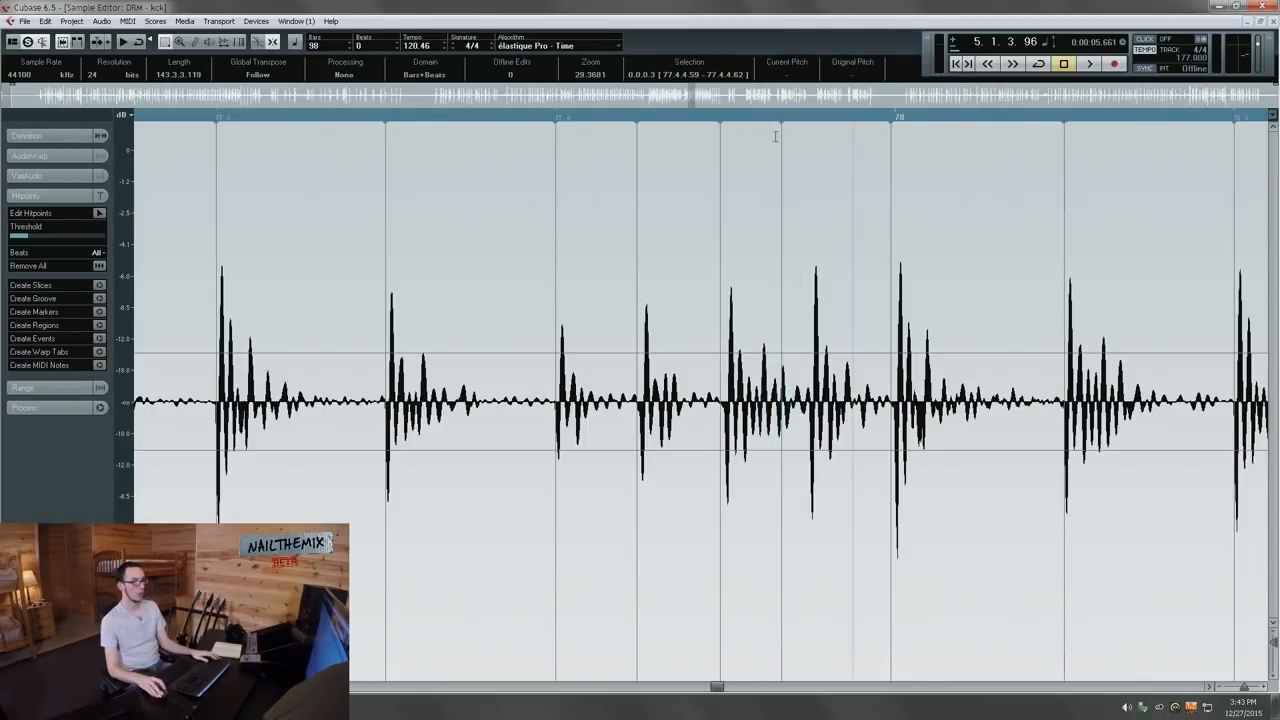
left_click(797, 180)
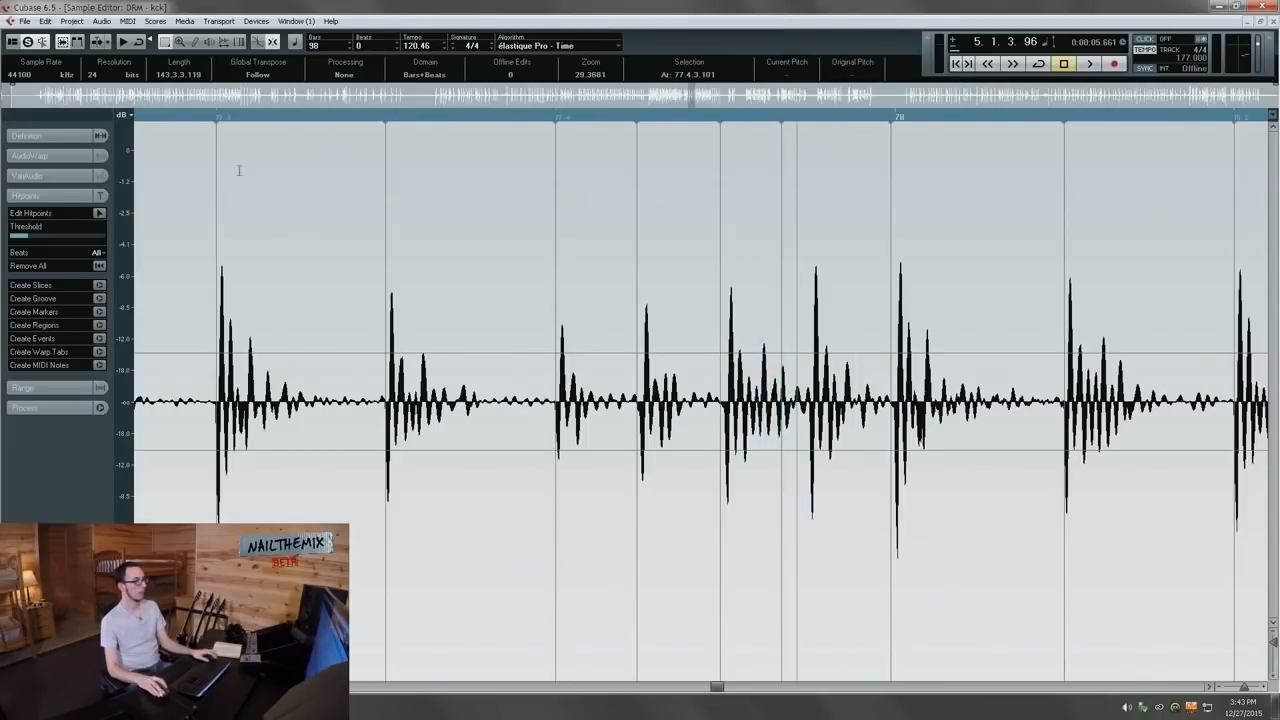
left_click(98, 214)
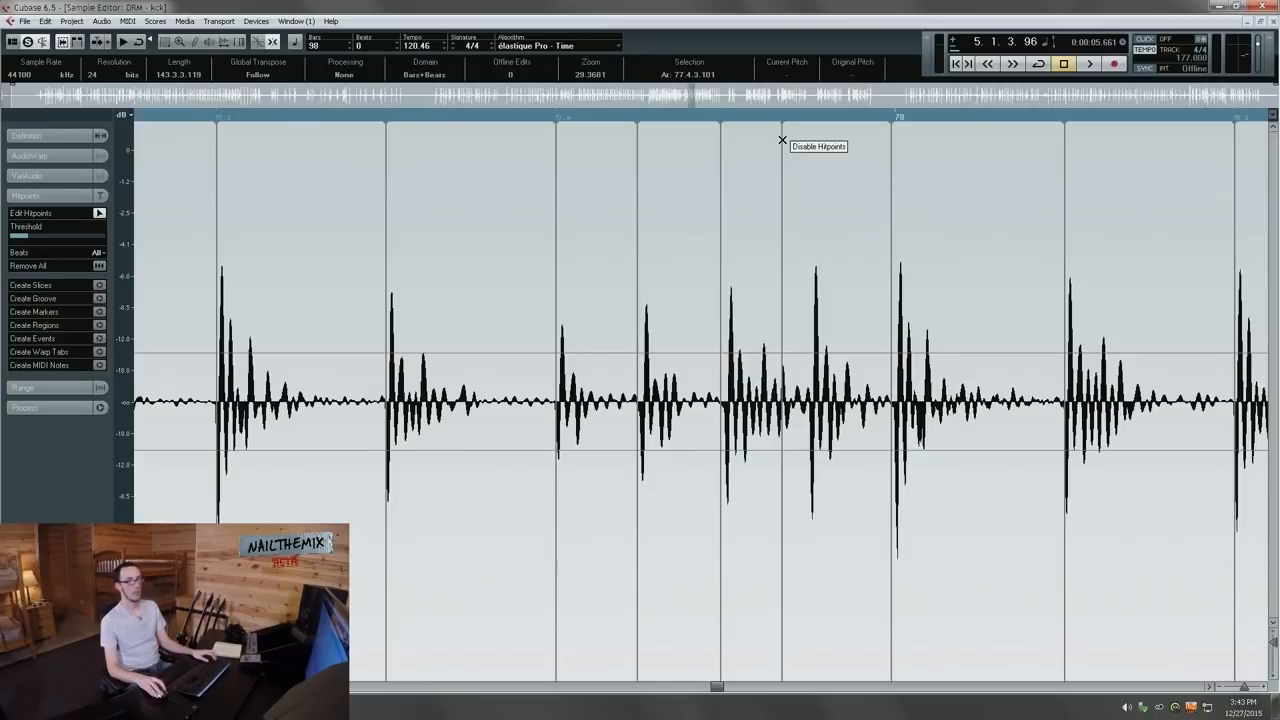
left_click(782, 140)
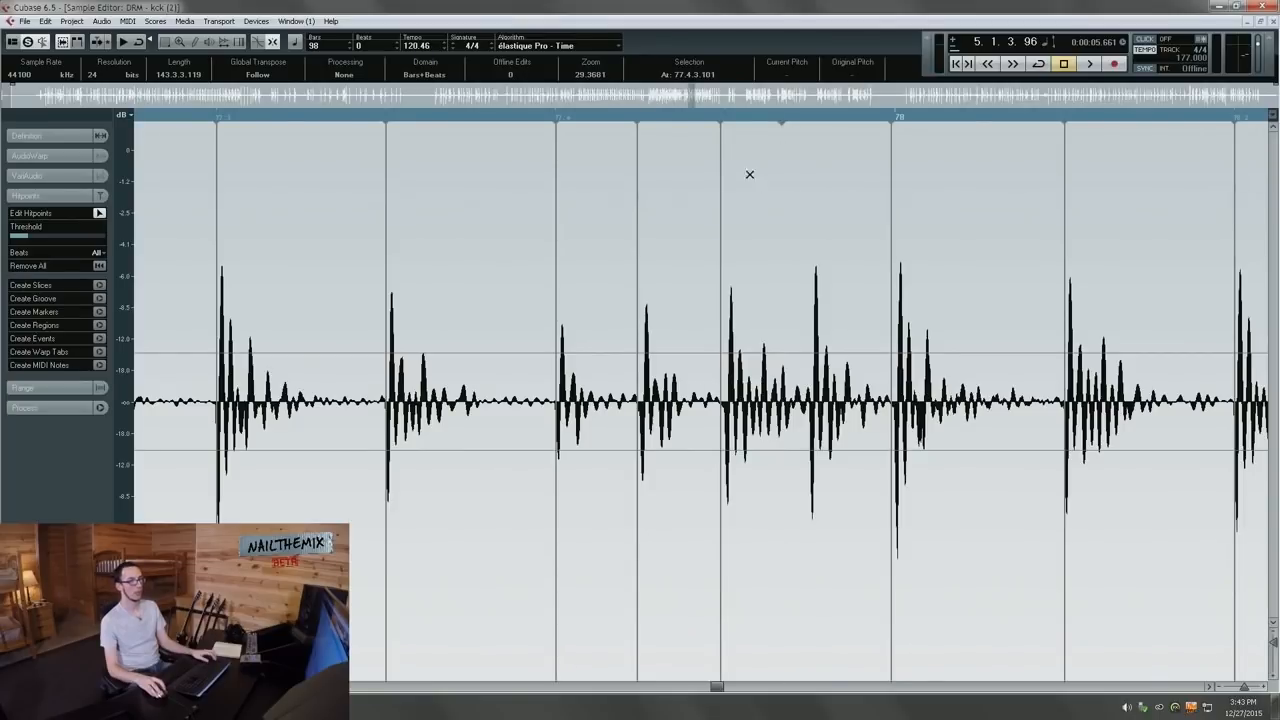
- Move the hitpoint of the second fast kick hit in beat 3 of bar 12 onto that hit's attack
scroll(643, 488, "down", 15)
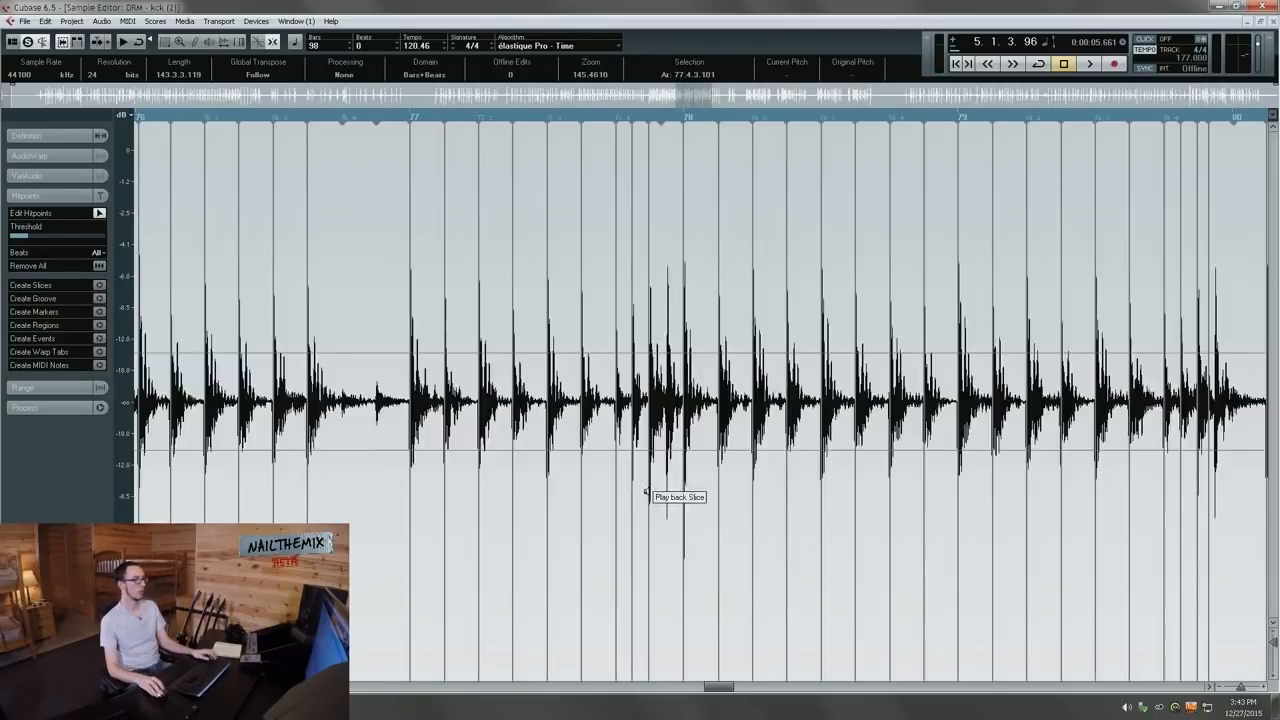
left_click_drag(690, 688, 290, 688)
scroll(214, 420, "up", 8)
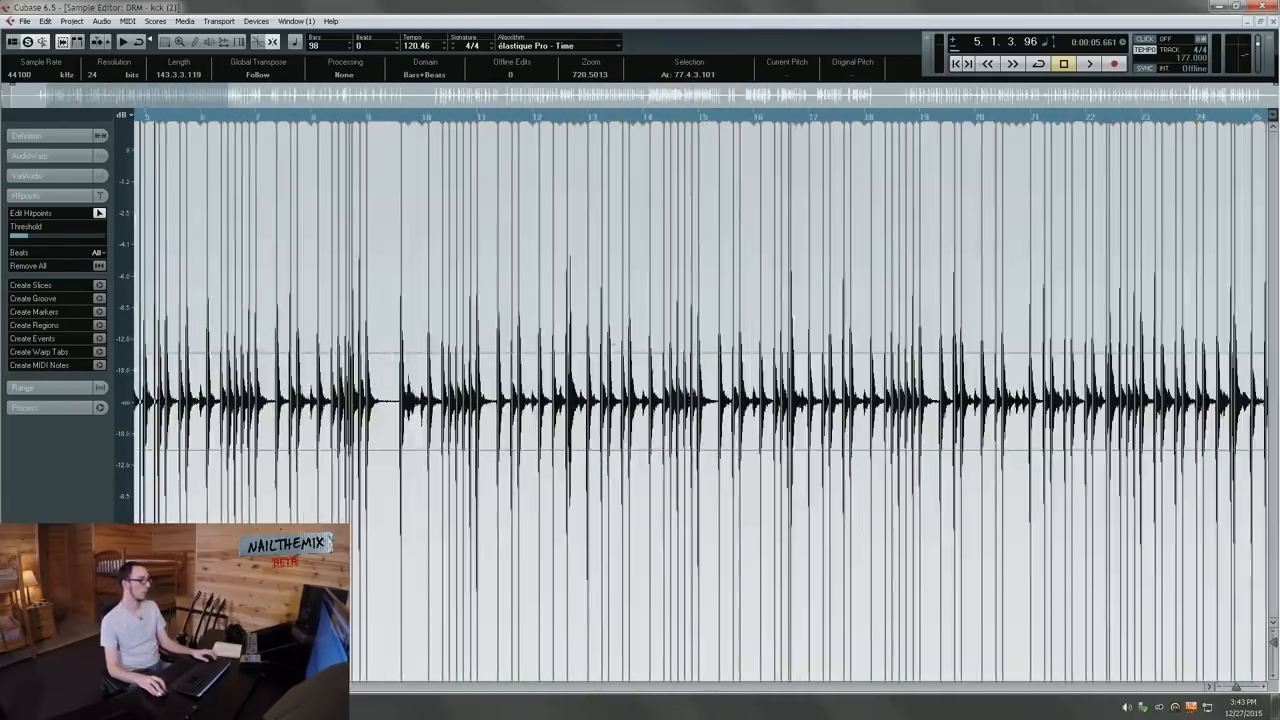
scroll(196, 396, "up", 4)
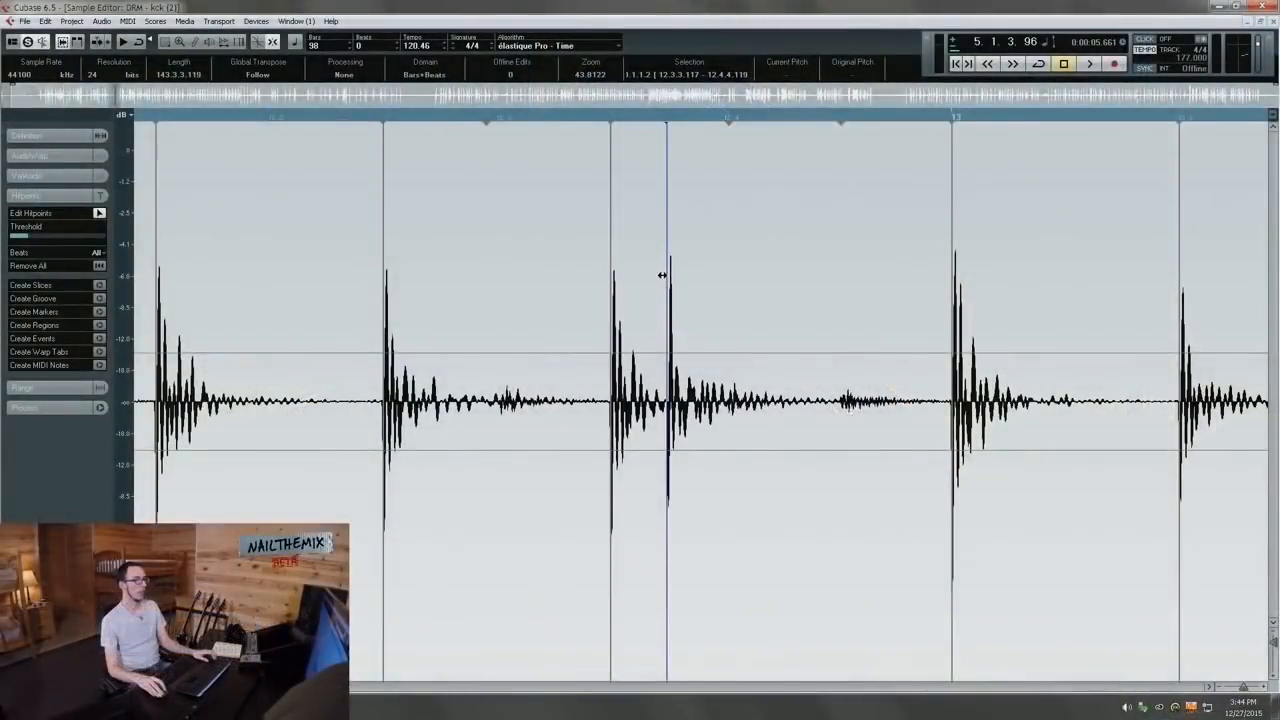
mouse_move(662, 275)
left_mouse_down()
mouse_move(694, 271)
mouse_move(666, 267)
left_mouse_up()
- Move the early hitpoint between the two fast kick hits in beat 3 of bar 16 onto the second hit's attack
scroll(697, 323, "right", 7)
scroll(645, 333, "right", 10)
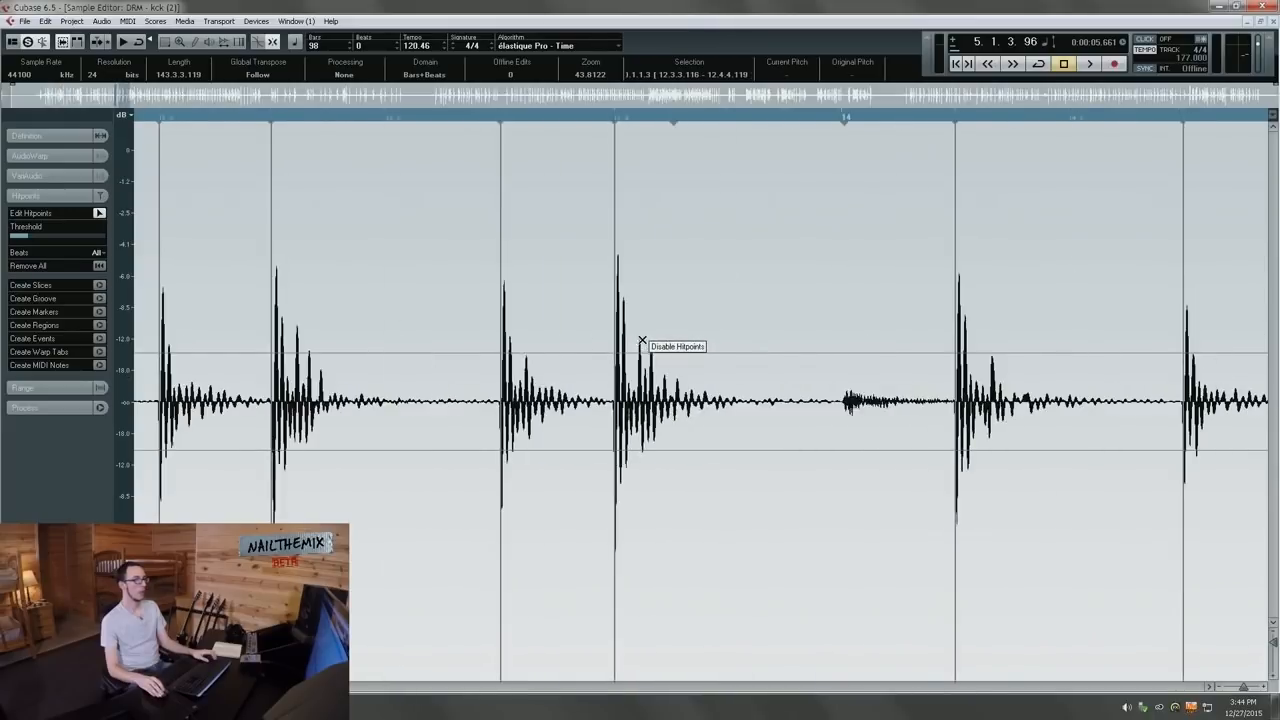
scroll(600, 387, "right", 10)
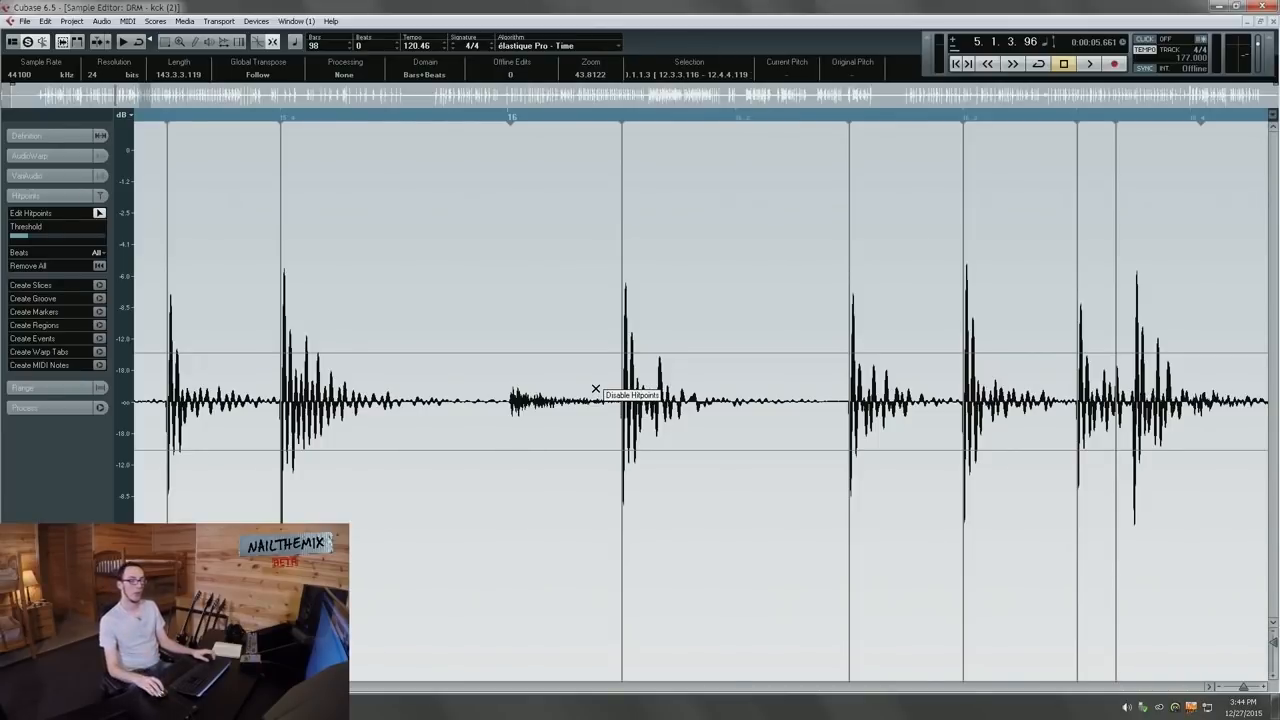
scroll(594, 386, "right", 3)
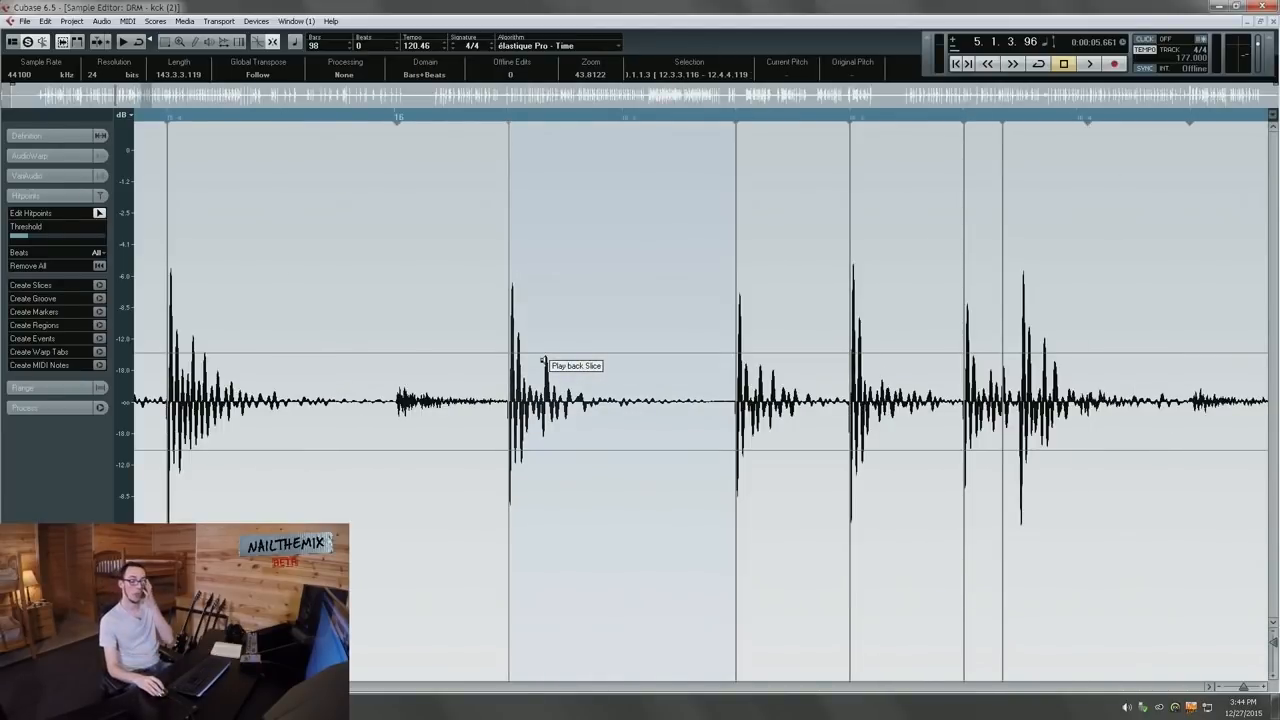
scroll(870, 303, "right", 12)
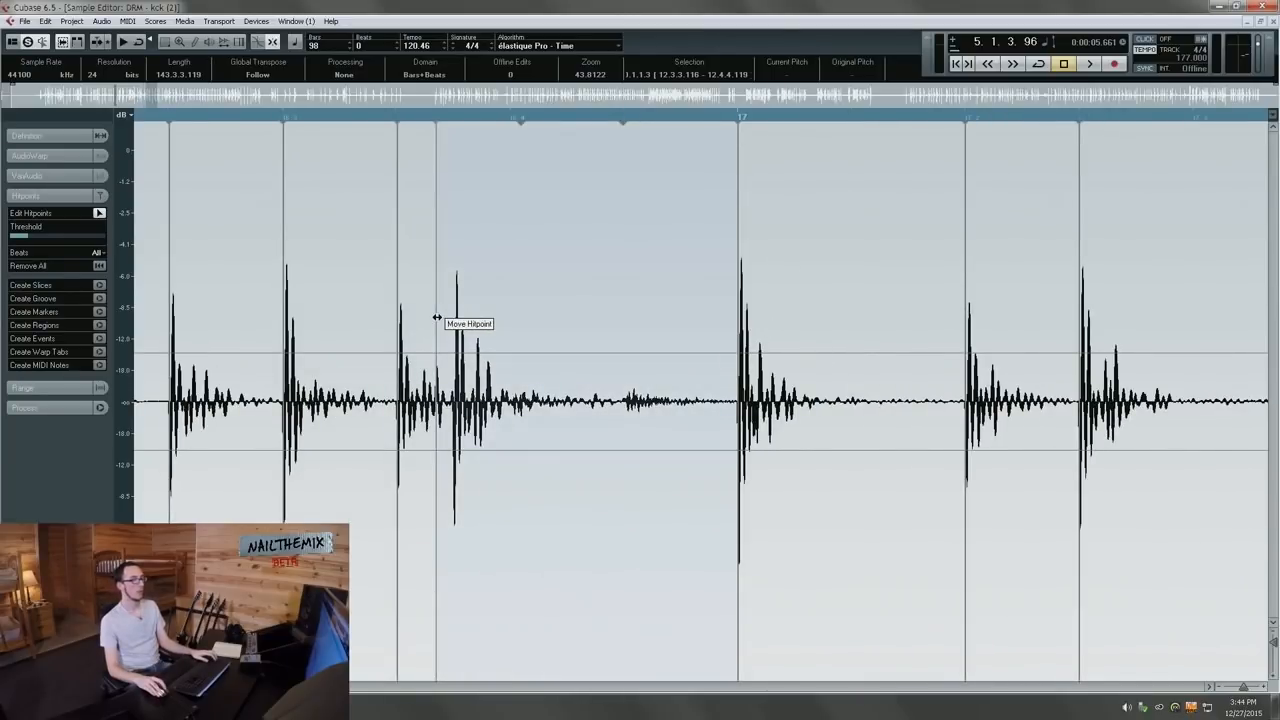
left_click_drag(436, 318, 453, 318)
- Move the early hitpoint between the two fast kick hits in beat 2 of bar 22 onto the second hit's attack
scroll(494, 389, "right", 6)
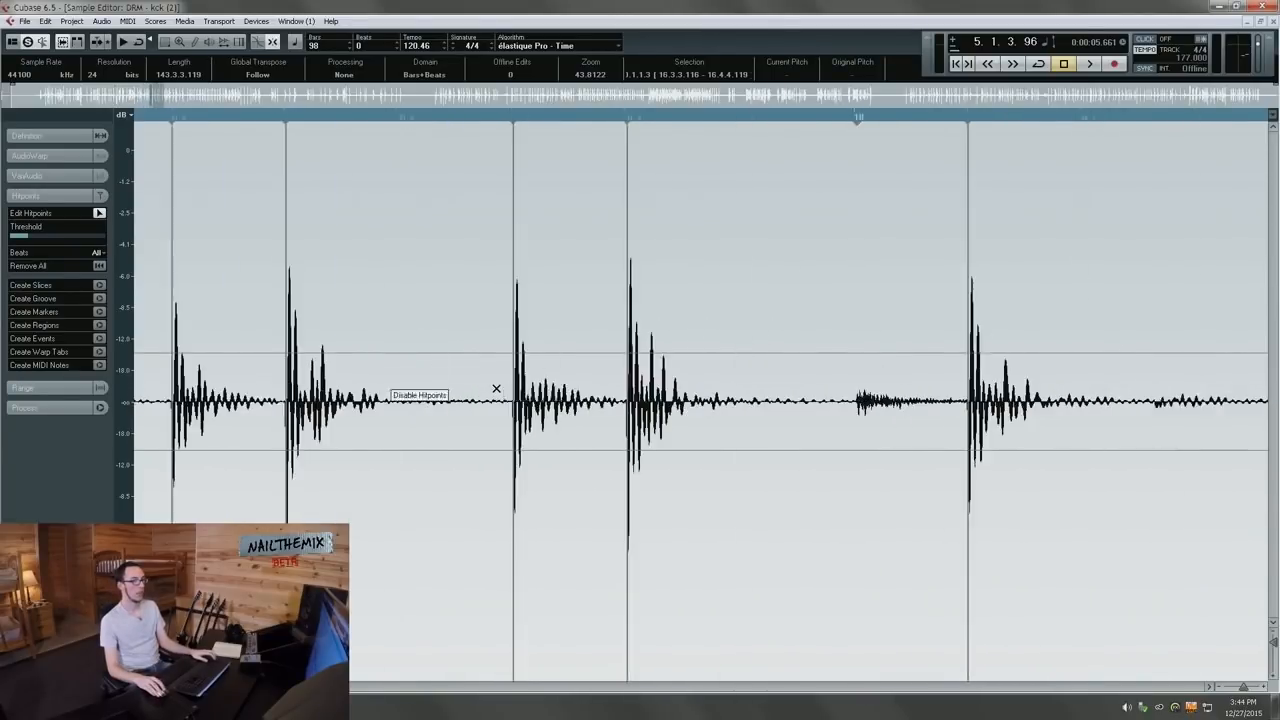
scroll(483, 397, "right", 20)
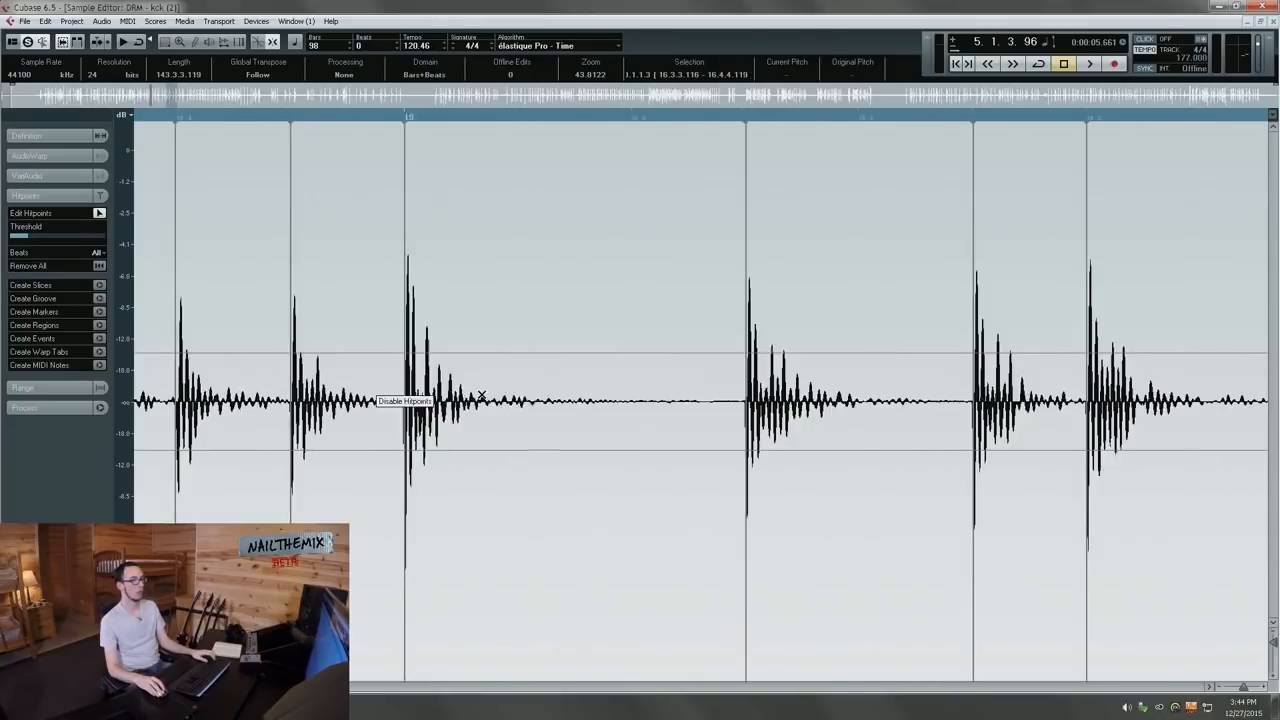
scroll(483, 397, "right", 20)
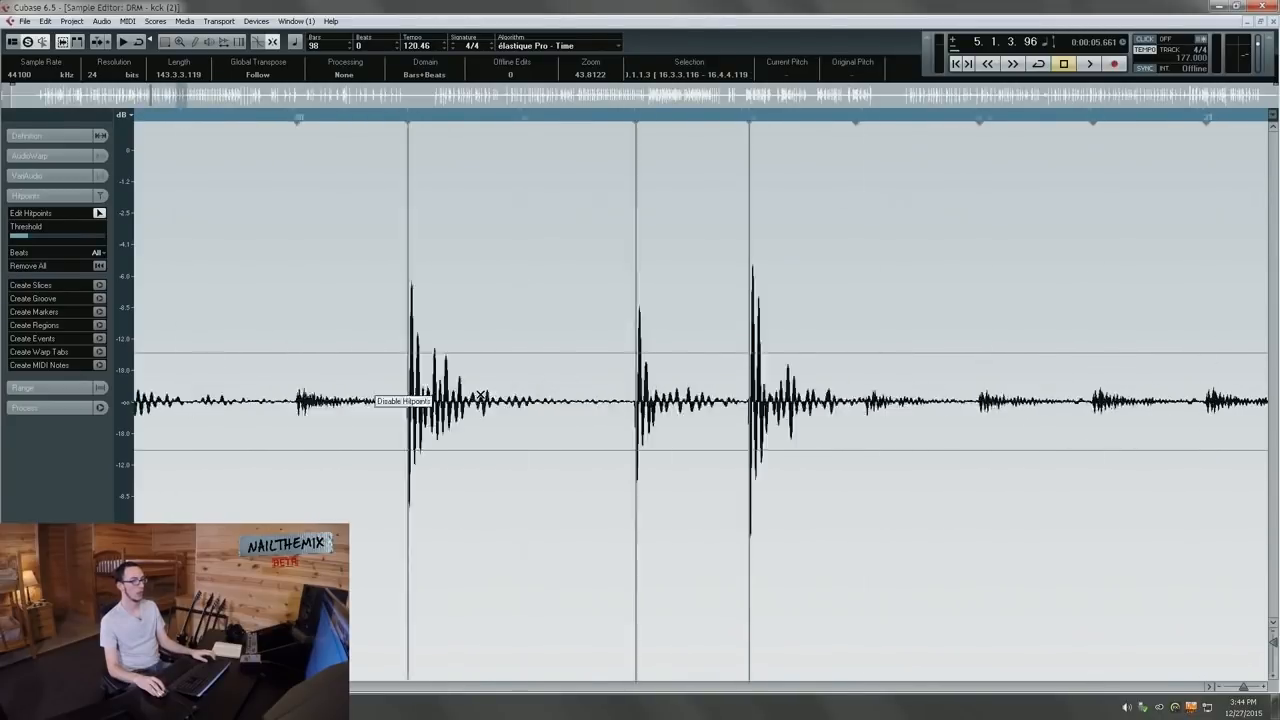
scroll(480, 393, "right", 5)
scroll(480, 393, "right", 5)
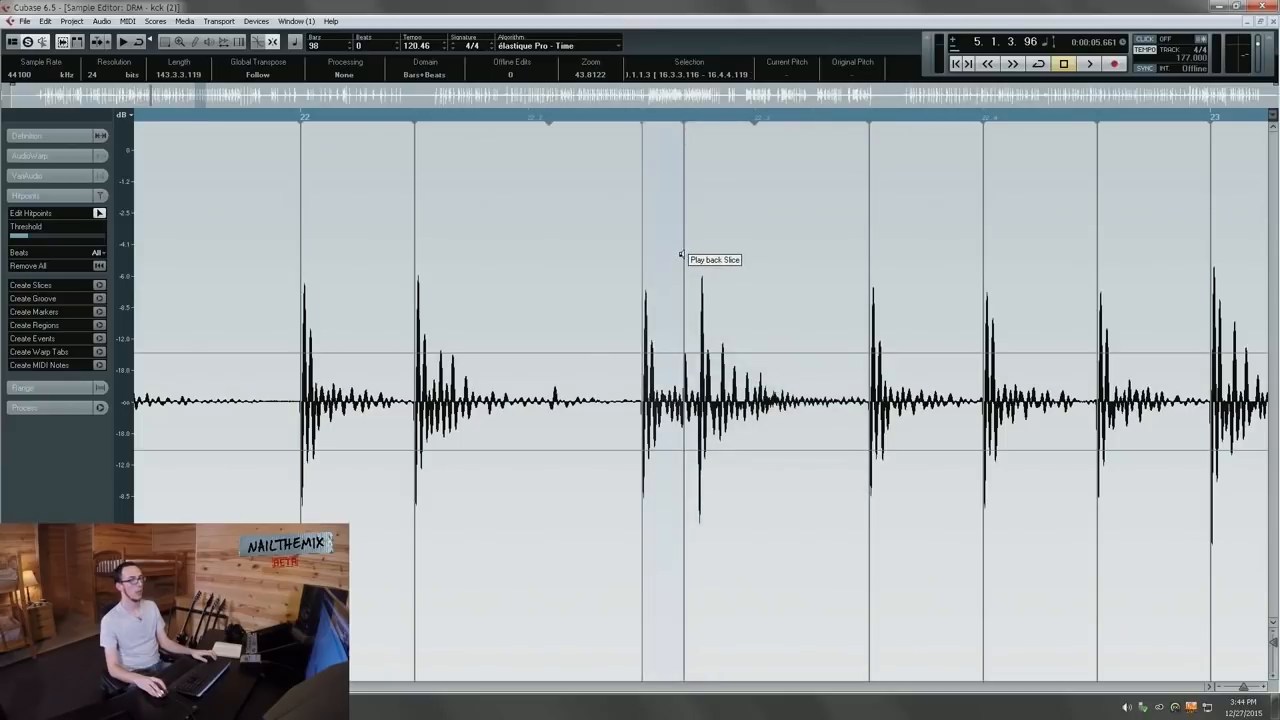
left_click_drag(682, 251, 697, 258)
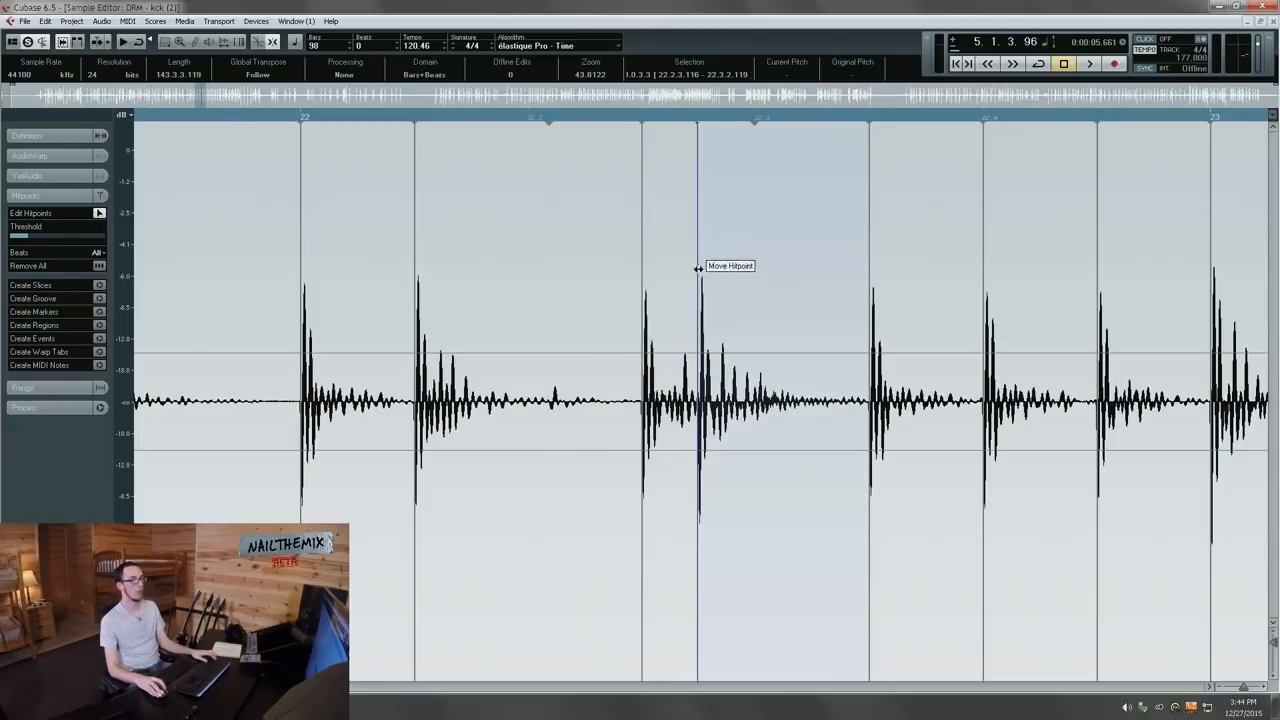
- Move the misplaced hitpoint in beat 3 of bar 28 onto the attack of its kick hit
scroll(620, 435, "right", 5)
scroll(618, 427, "right", 8)
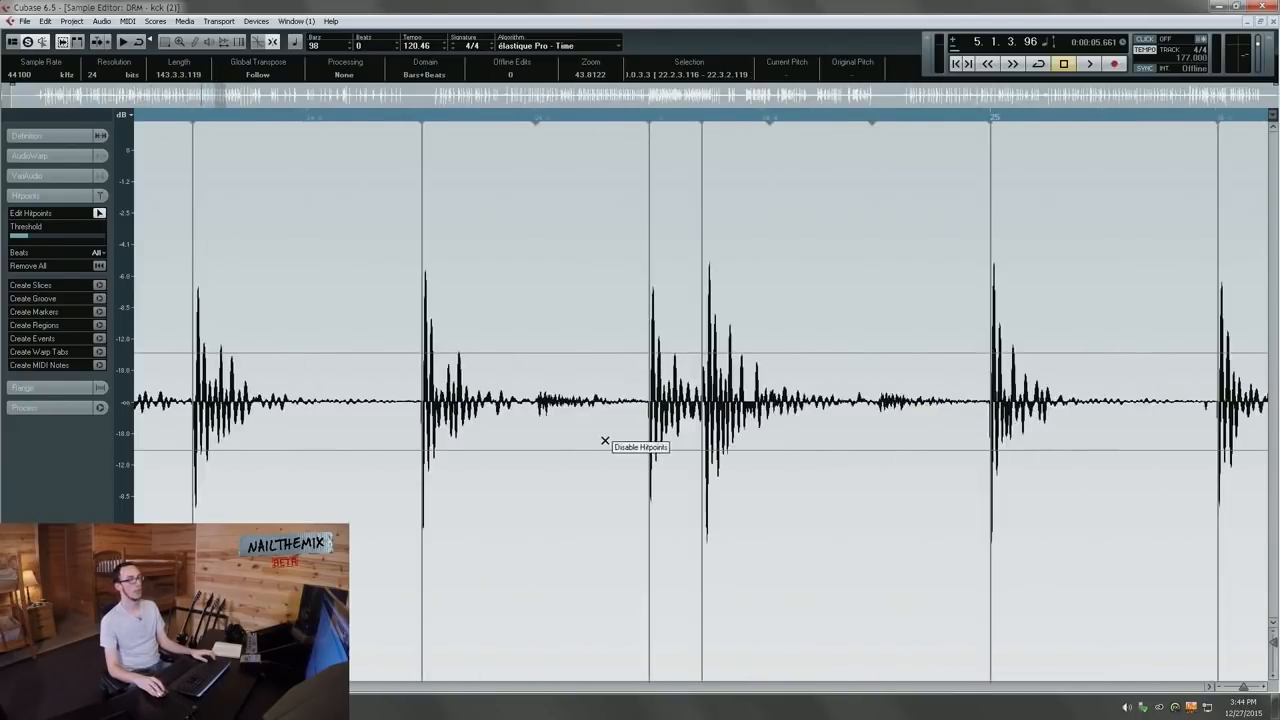
scroll(668, 361, "right", 6)
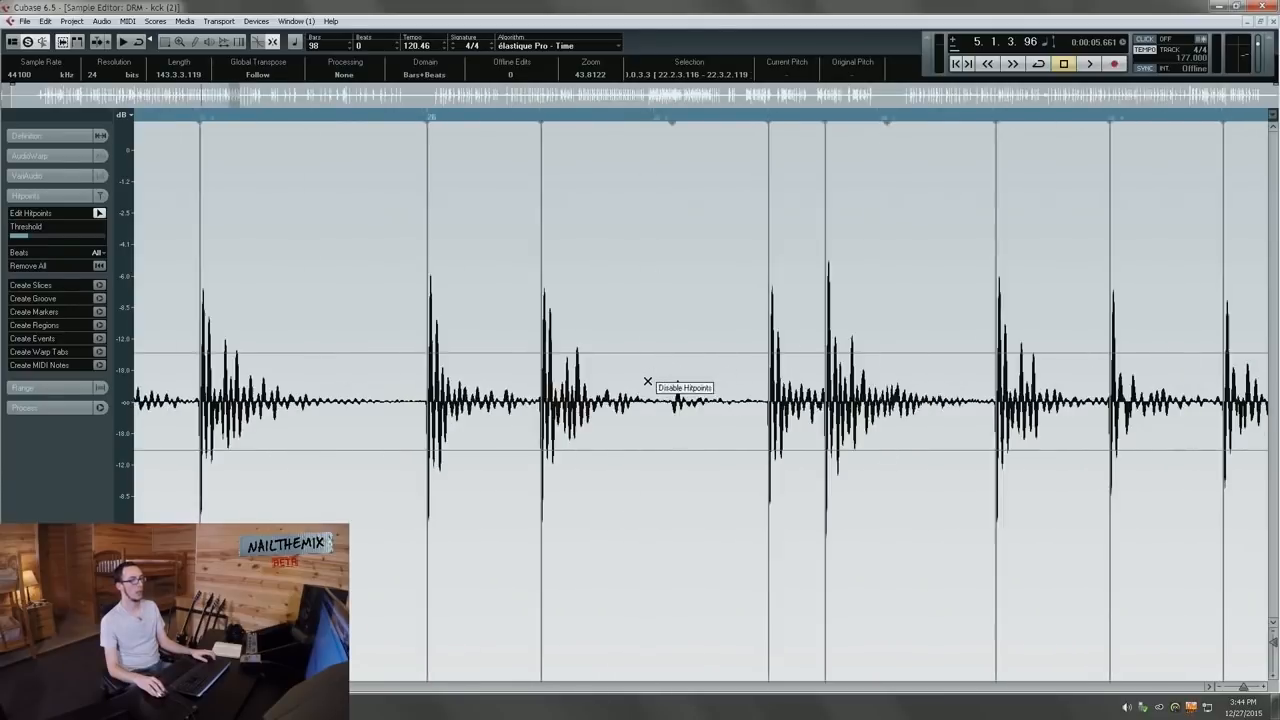
scroll(605, 404, "right", 6)
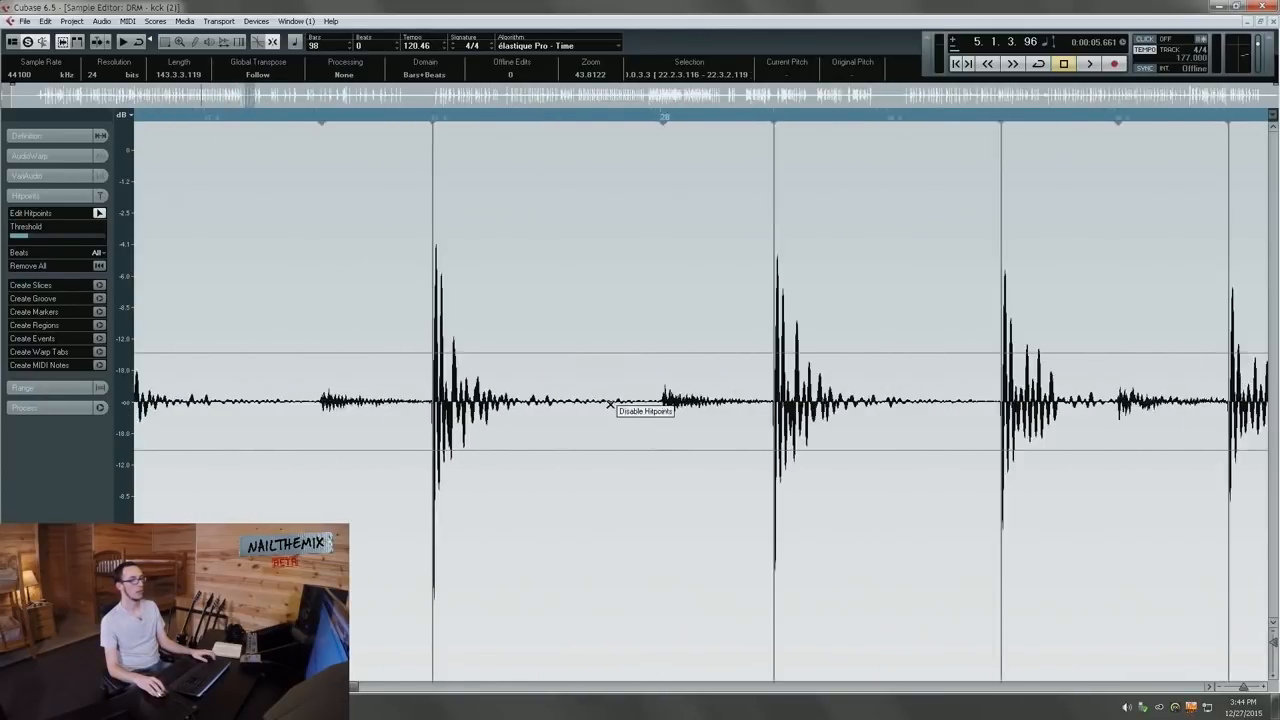
left_click_drag(482, 334, 494, 335)
key("Tab")
key("Tab")
- Move the hitpoint of the second fast kick hit just before bar 38 onto that hit's attack
scroll(618, 377, "right", 8)
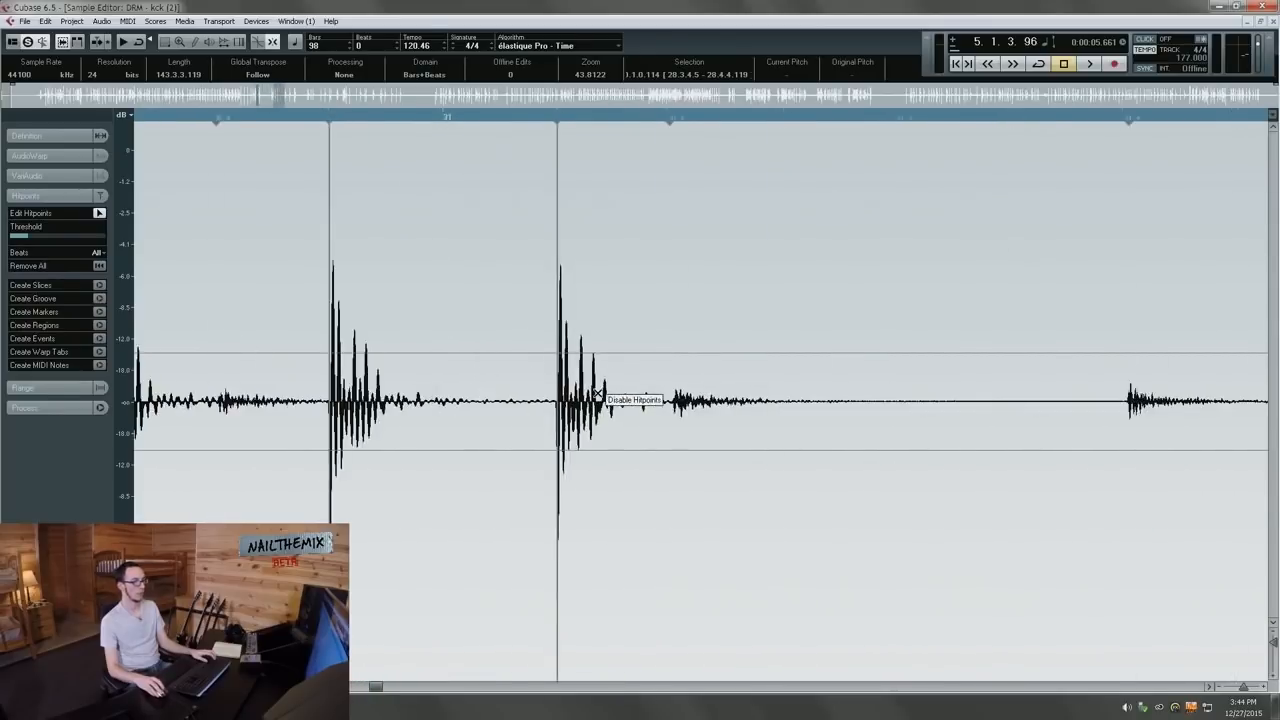
scroll(602, 396, "right", 16)
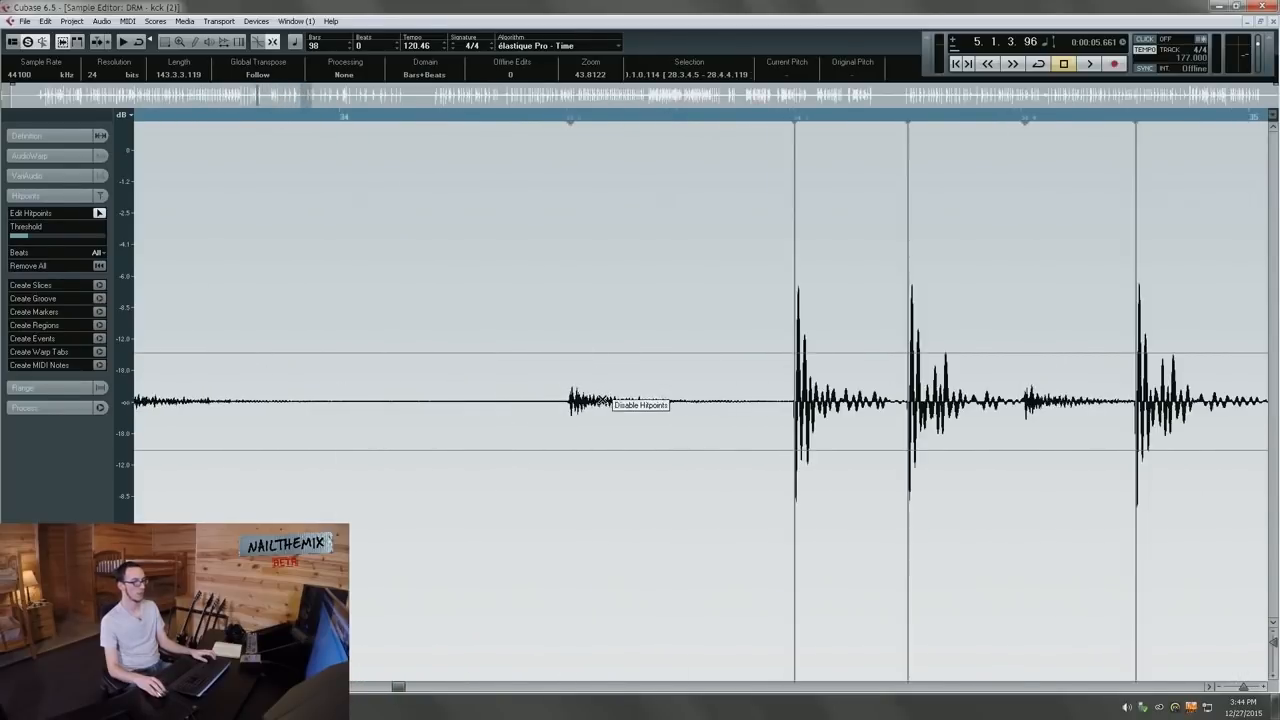
scroll(600, 396, "right", 8)
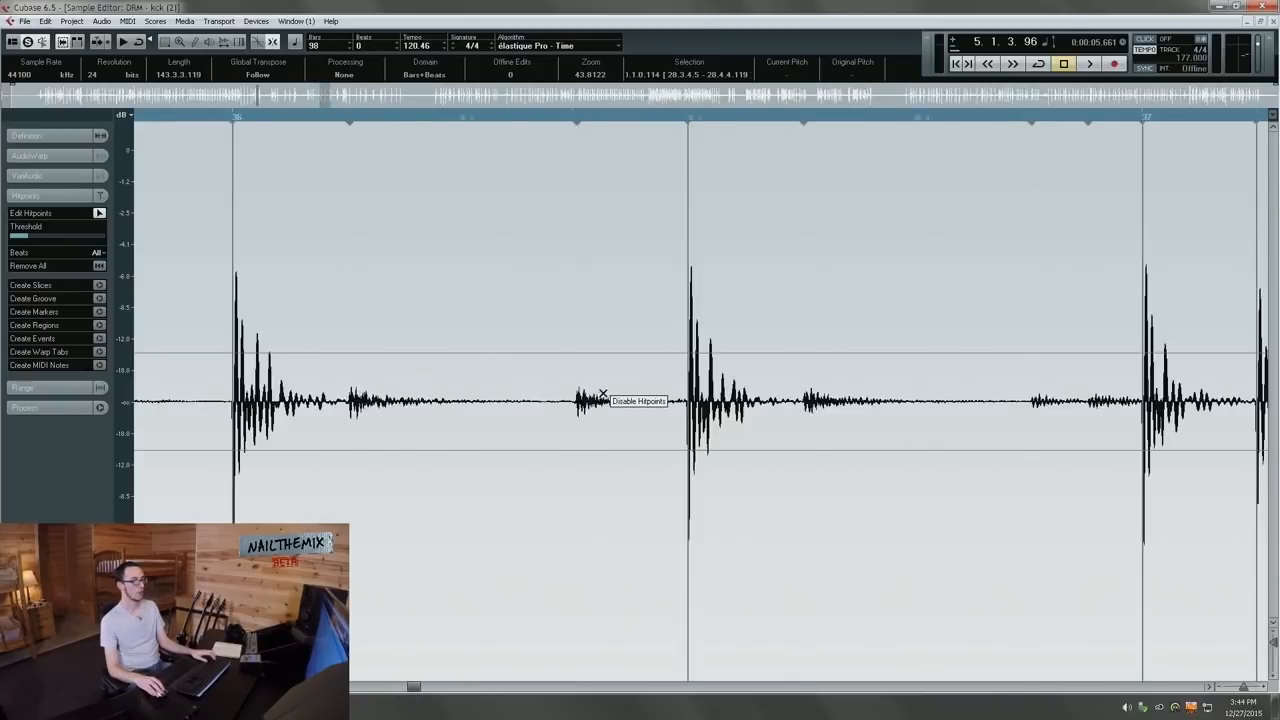
scroll(602, 394, "right", 4)
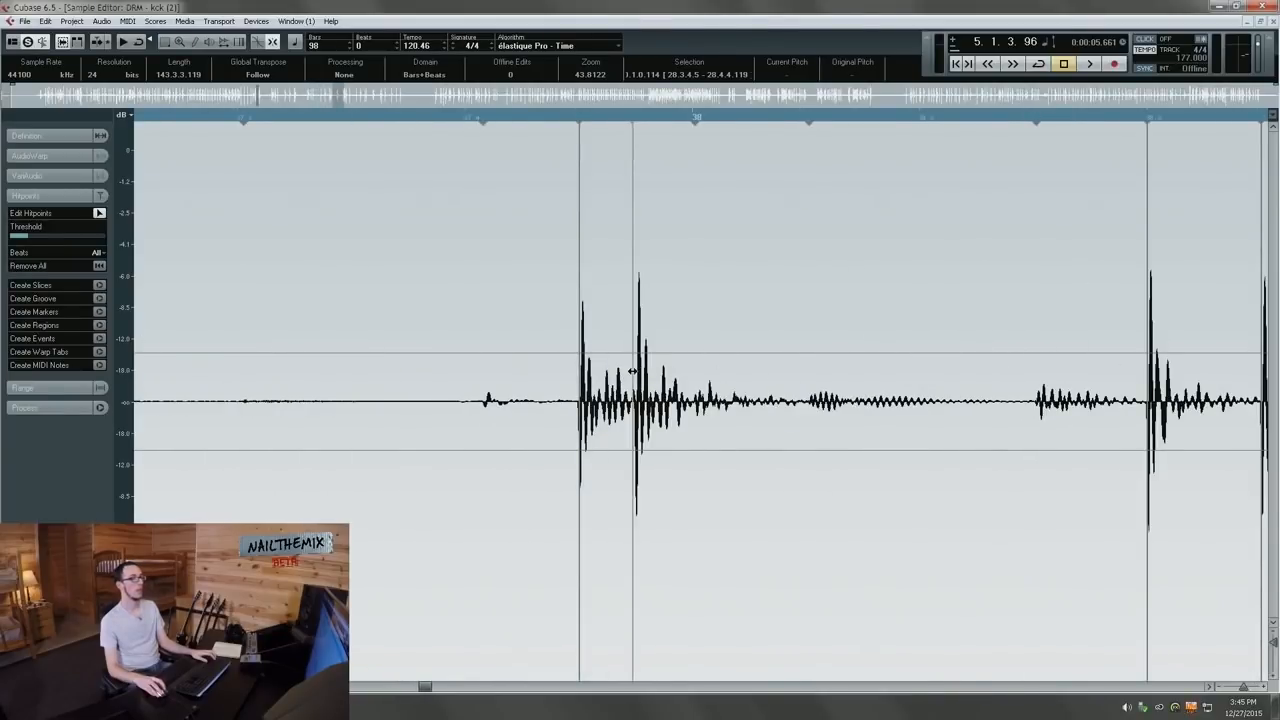
scroll(700, 435, "right", 3)
- Examine the hitpoints from bar 38 to bar 71 for markers that miss the attacks of the kick hits
scroll(698, 435, "right", 3)
scroll(682, 427, "right", 6)
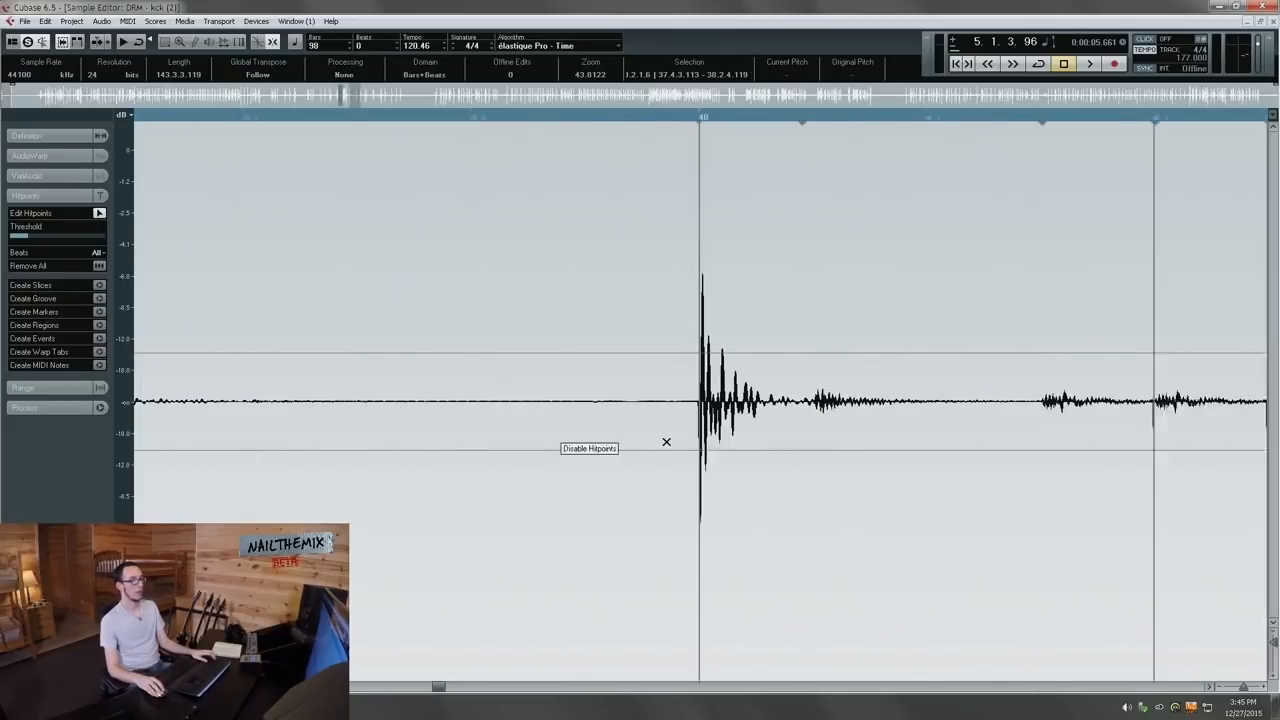
scroll(640, 433, "right", 3)
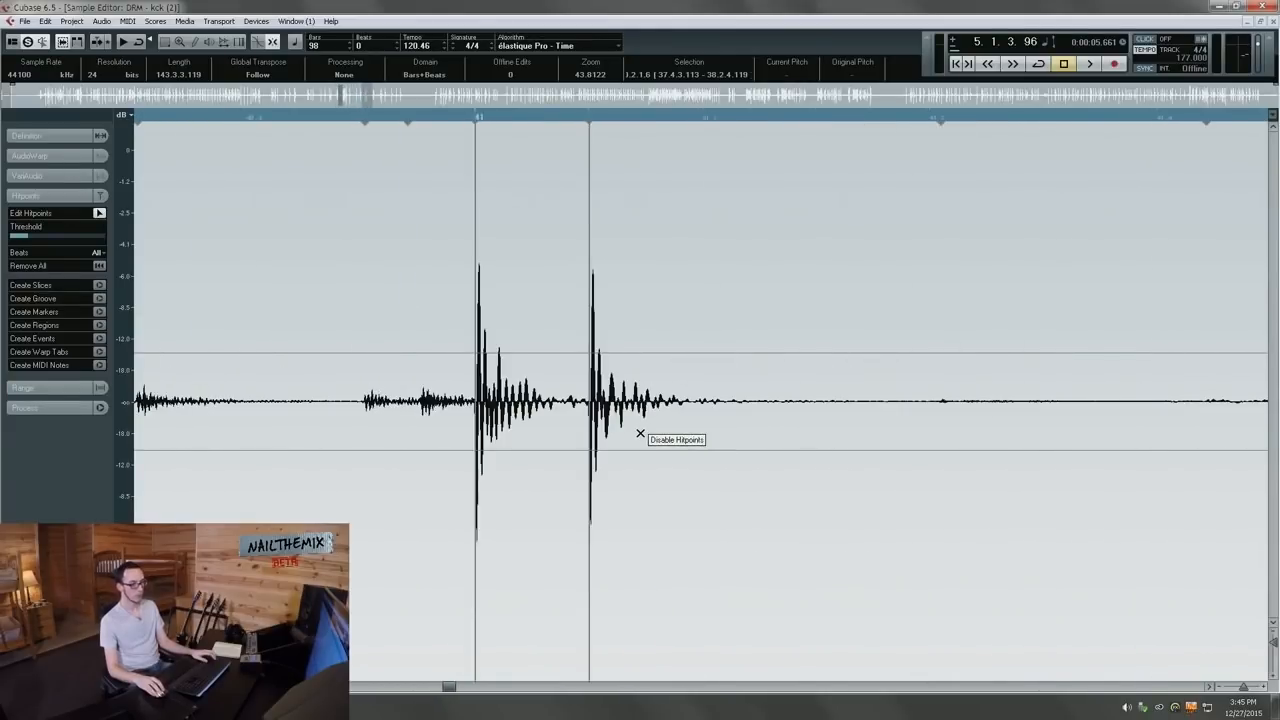
scroll(647, 434, "right", 6)
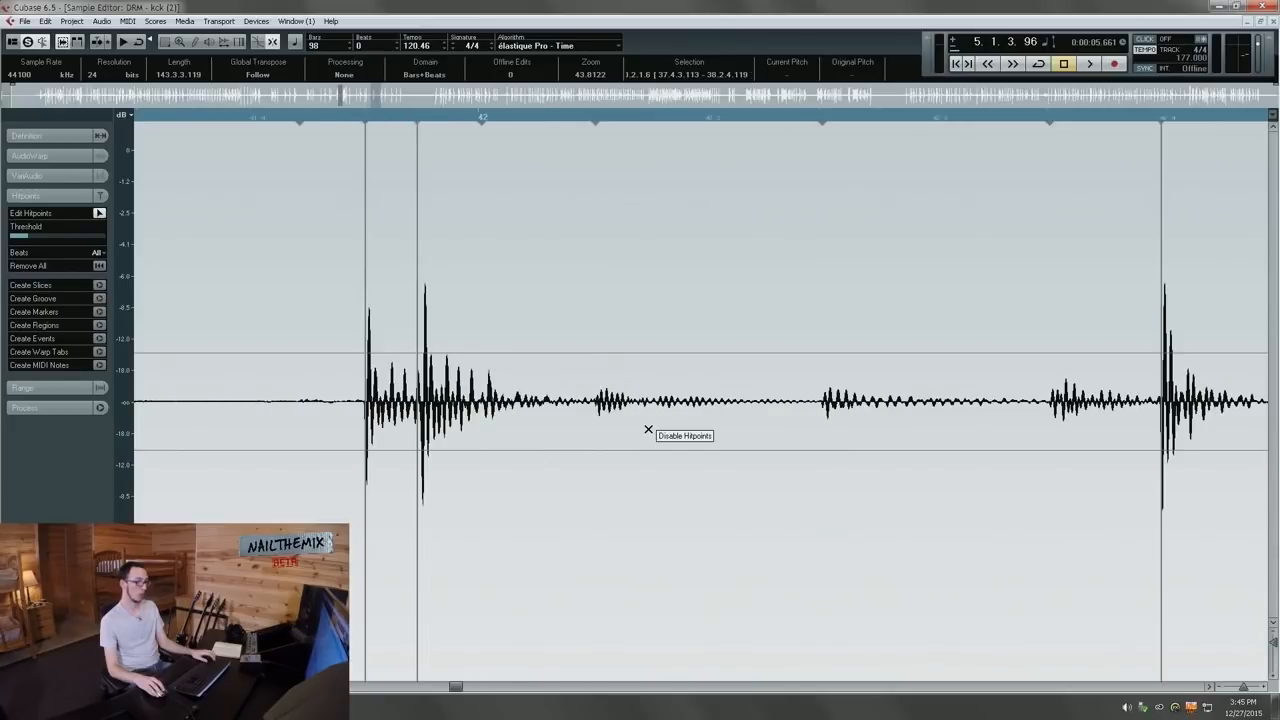
scroll(644, 427, "right", 6)
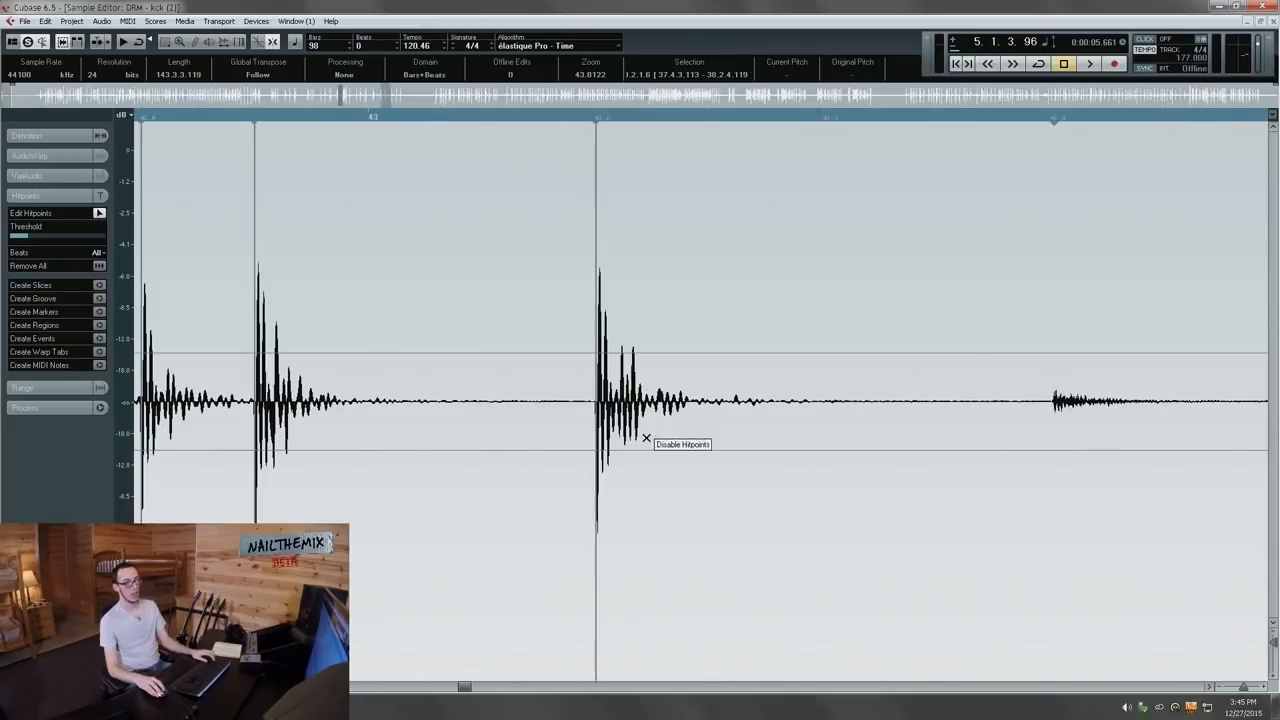
scroll(644, 428, "right", 4)
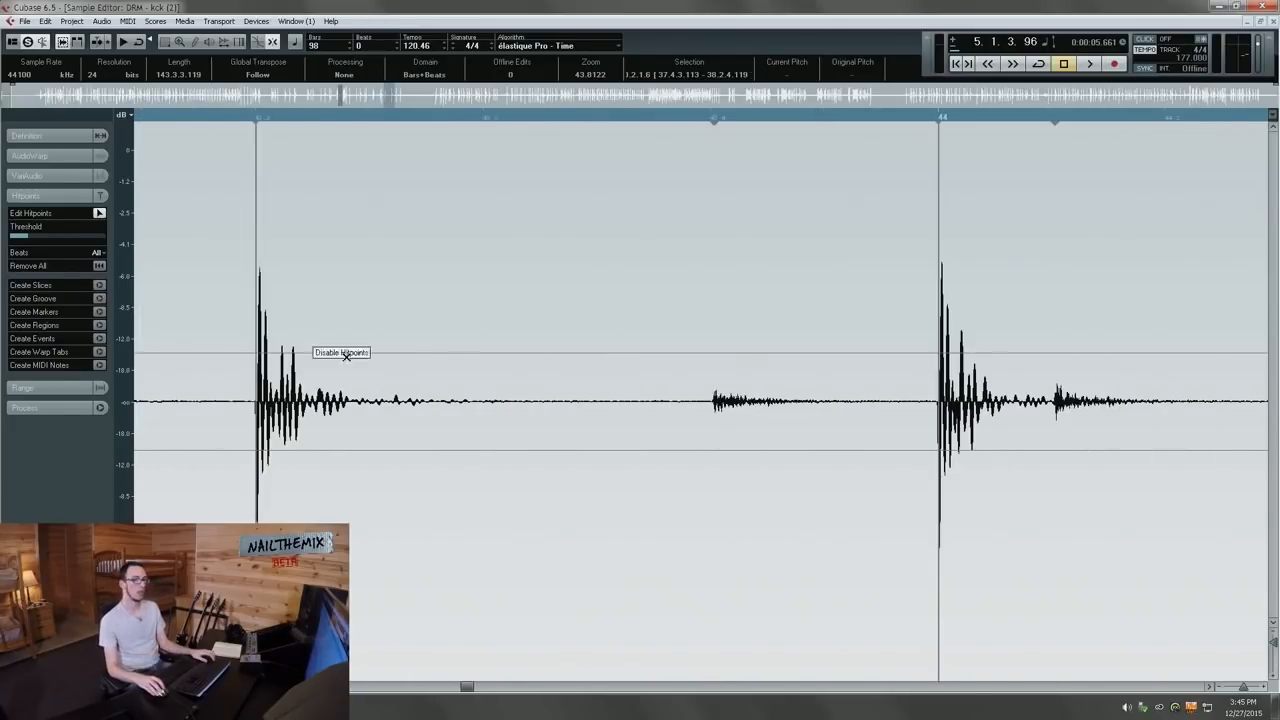
scroll(726, 586, "right", 8)
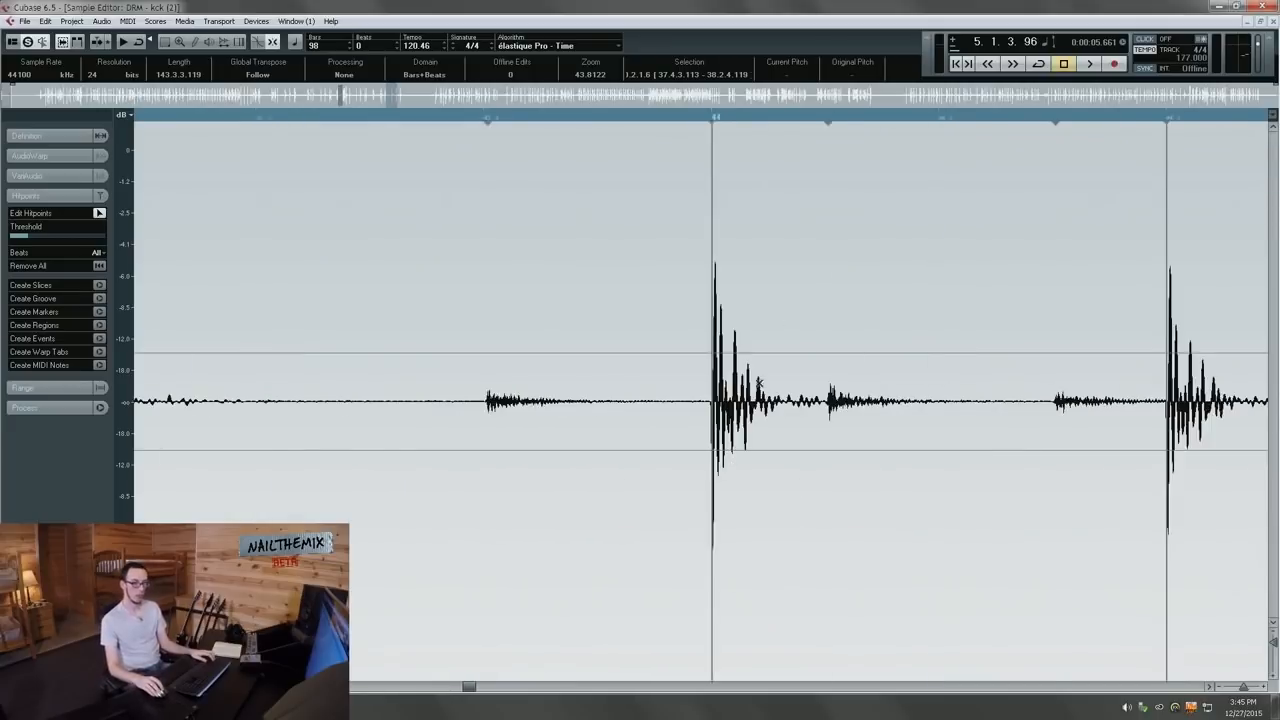
scroll(714, 434, "right", 4)
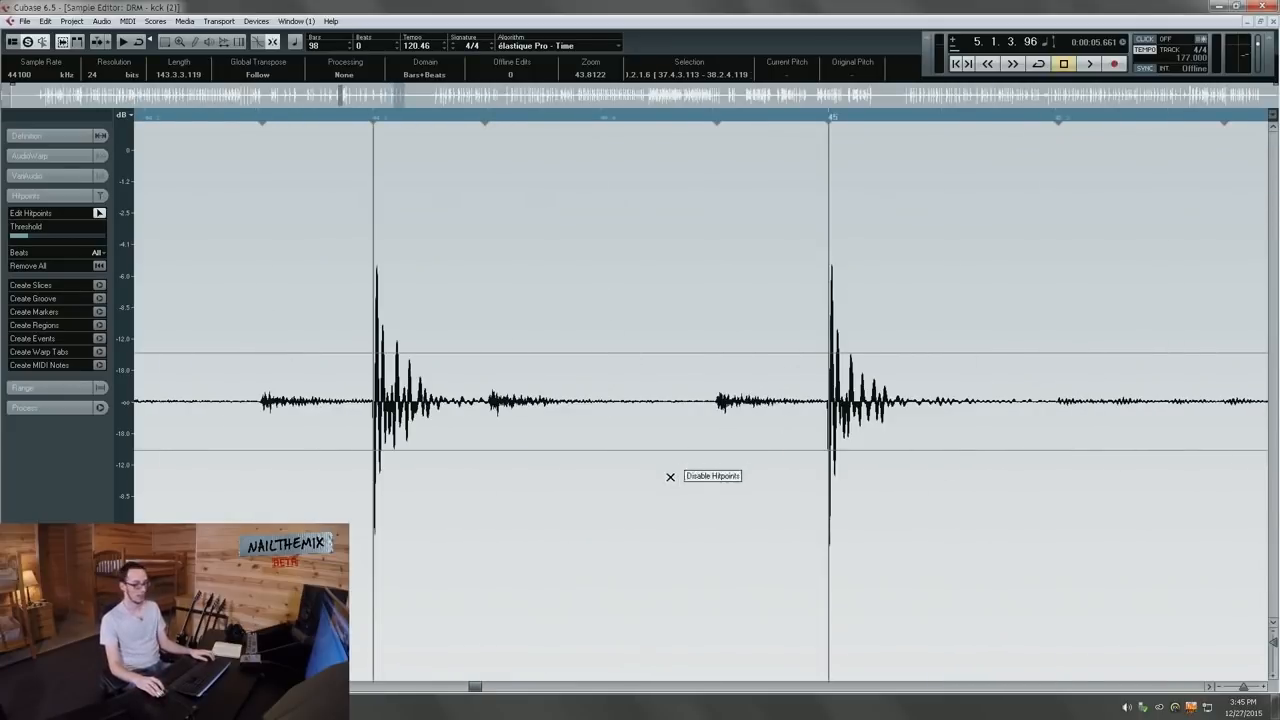
scroll(691, 461, "right", 7)
scroll(700, 434, "right", 8)
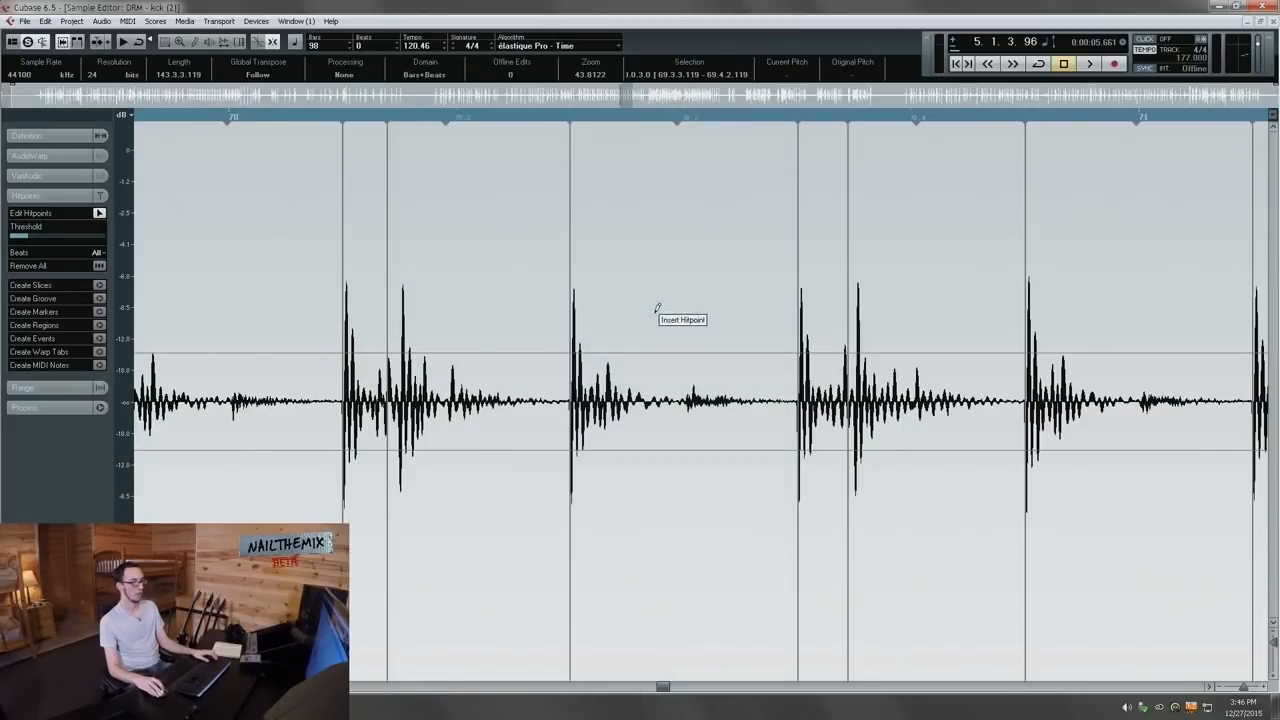
- Convert the kick hitpoints to MIDI notes on a new MIDI track with fixed velocity, pitch C1 and length 1/32
scroll(784, 285, "down", 8)
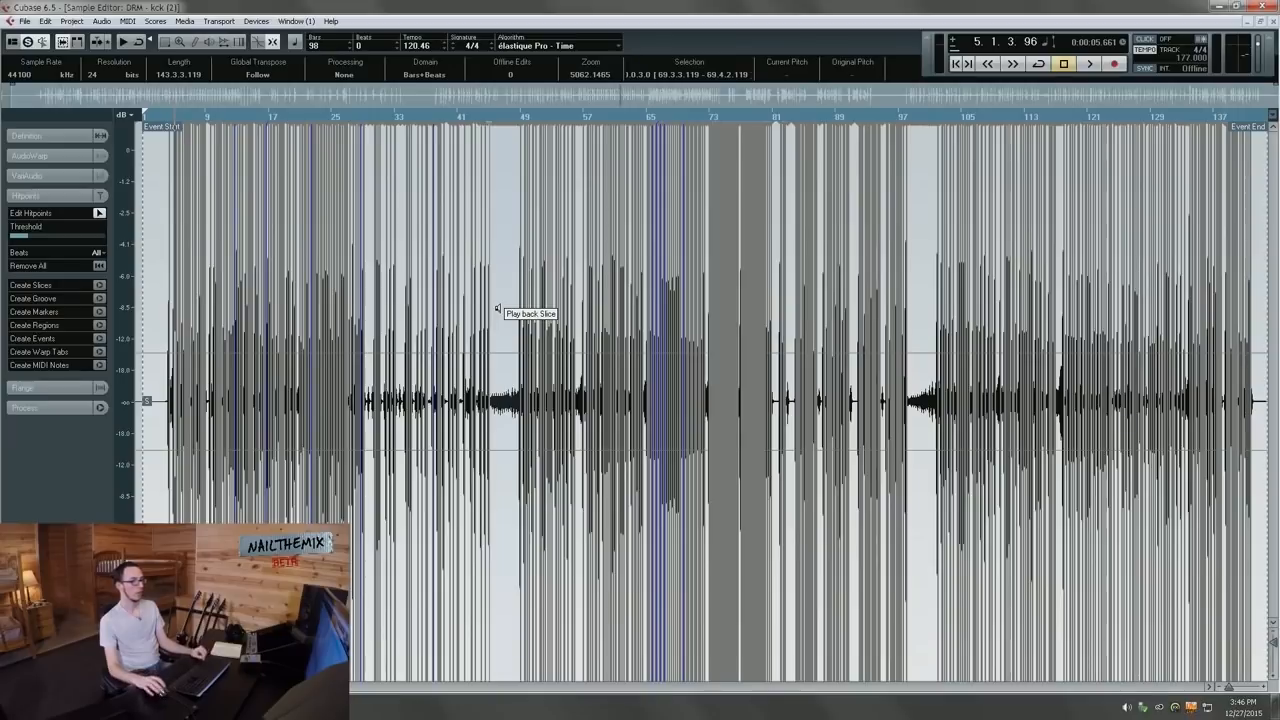
left_click(100, 366)
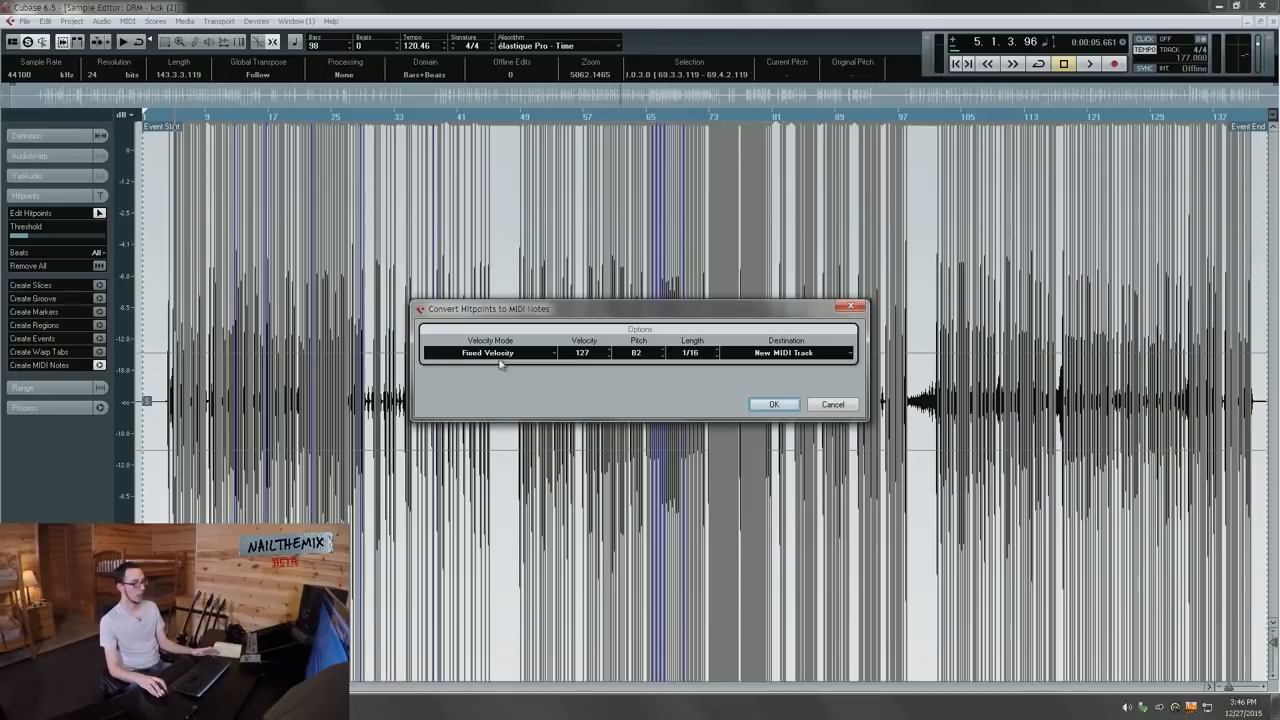
left_click(488, 356)
left_click(490, 384)
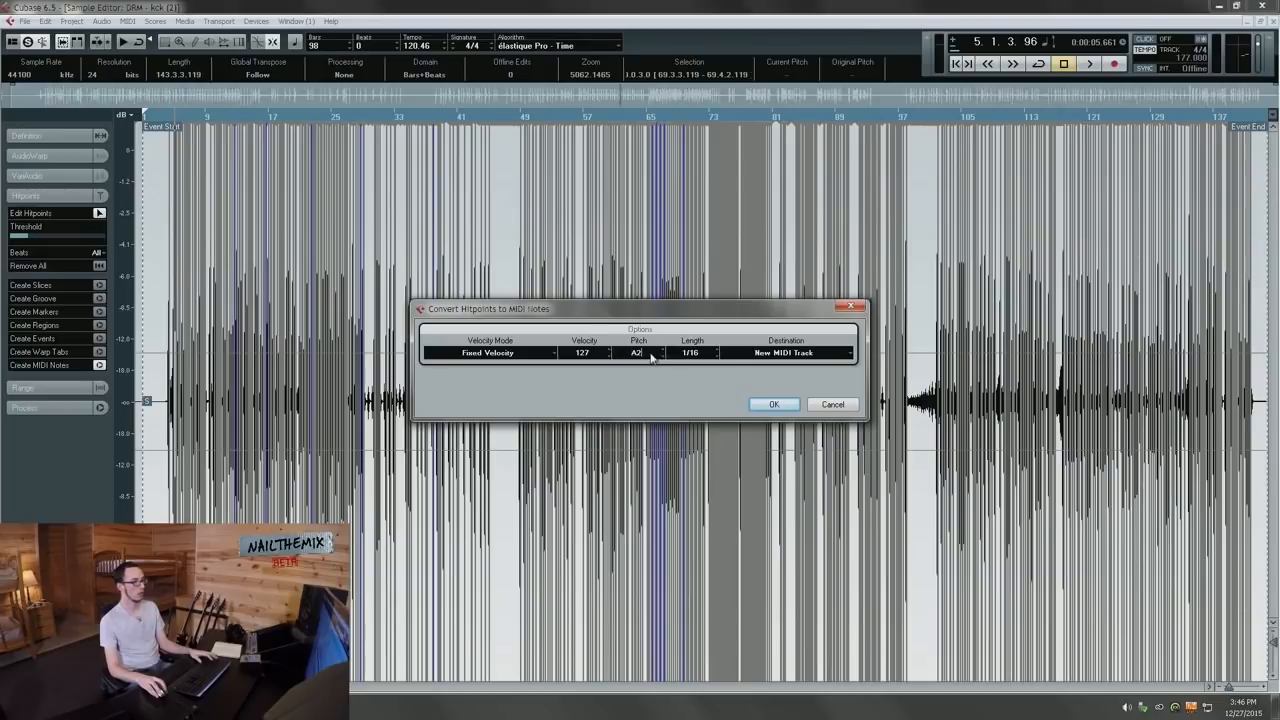
type("C1")
key("Return")
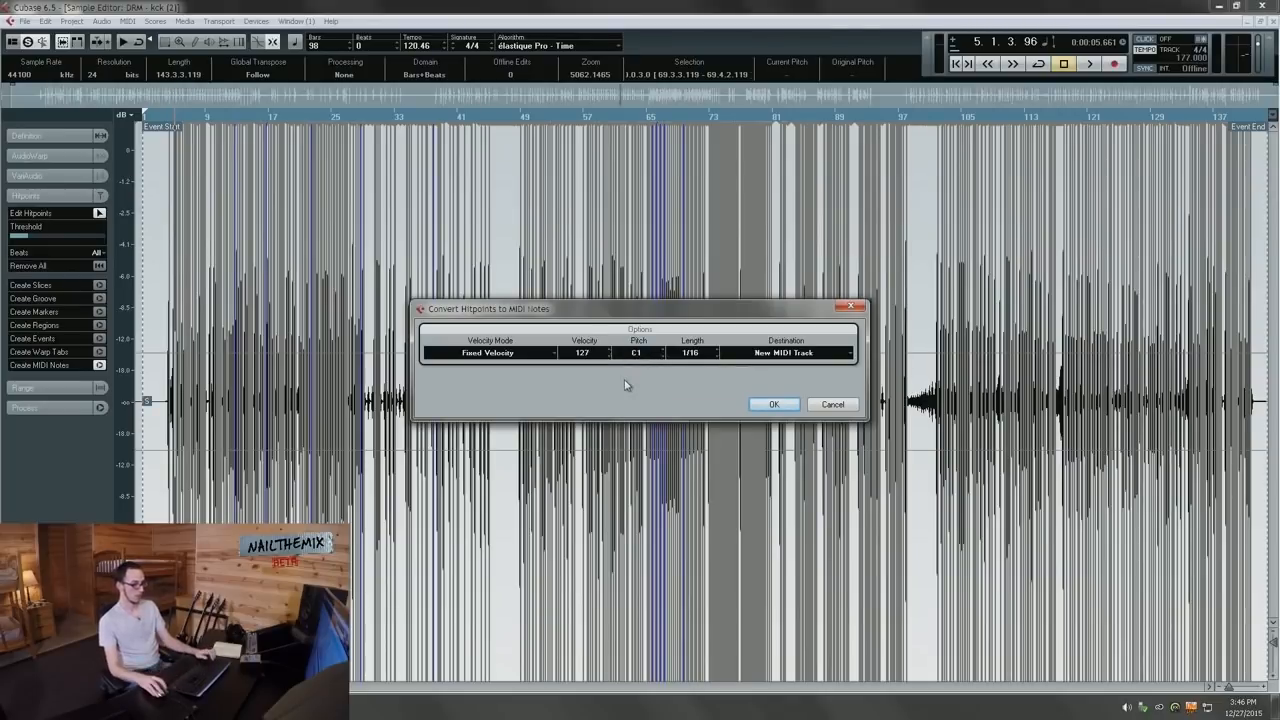
left_click(717, 357)
left_click(716, 362)
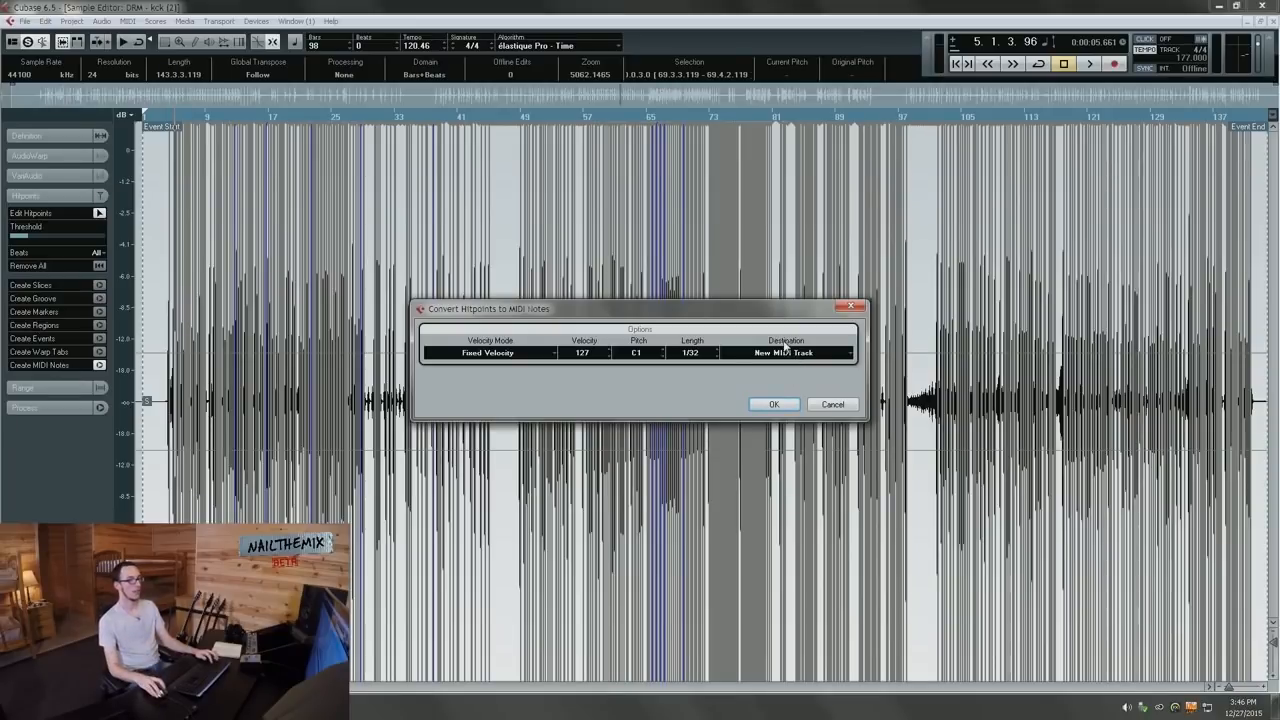
left_click(775, 404)
key("Return")
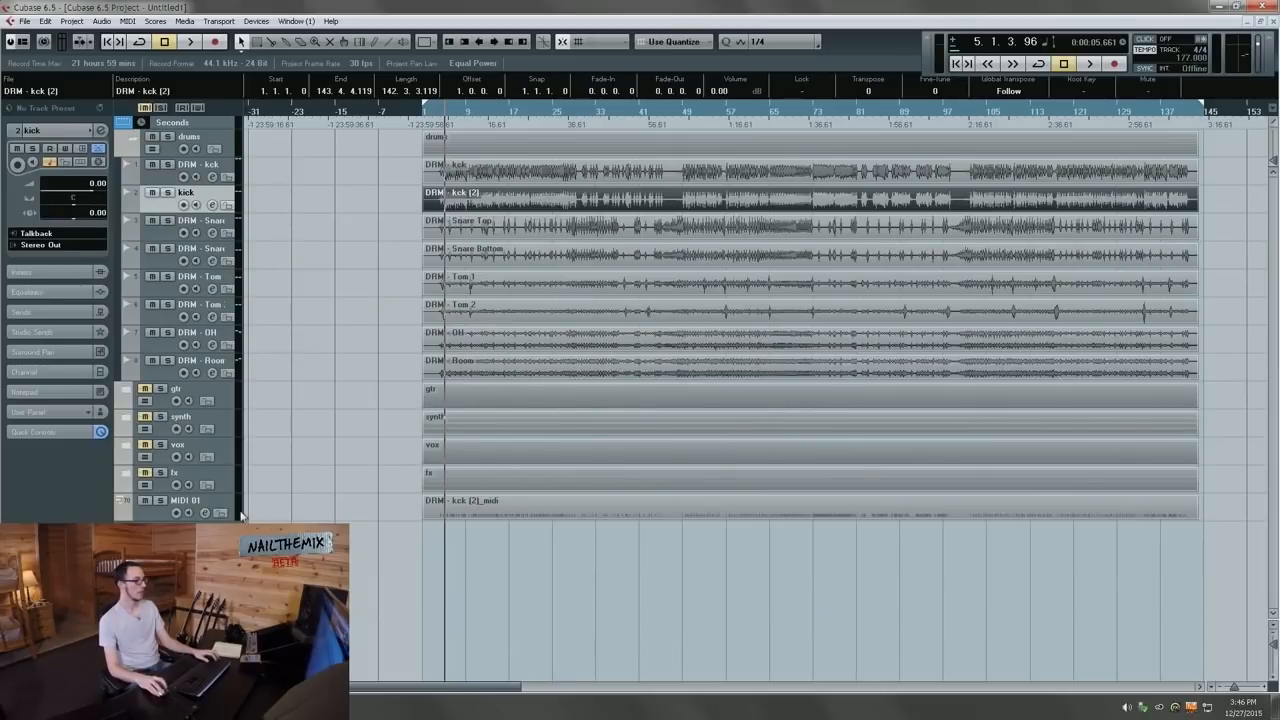
- Open the new kick MIDI event in the Key Editor and inspect its C1 notes from bar 4 to bar 8
left_click(221, 510)
double_click(465, 506)
scroll(517, 357, "down", 4)
scroll(500, 360, "right", 4)
scroll(398, 350, "up", 4)
scroll(398, 350, "down", 6)
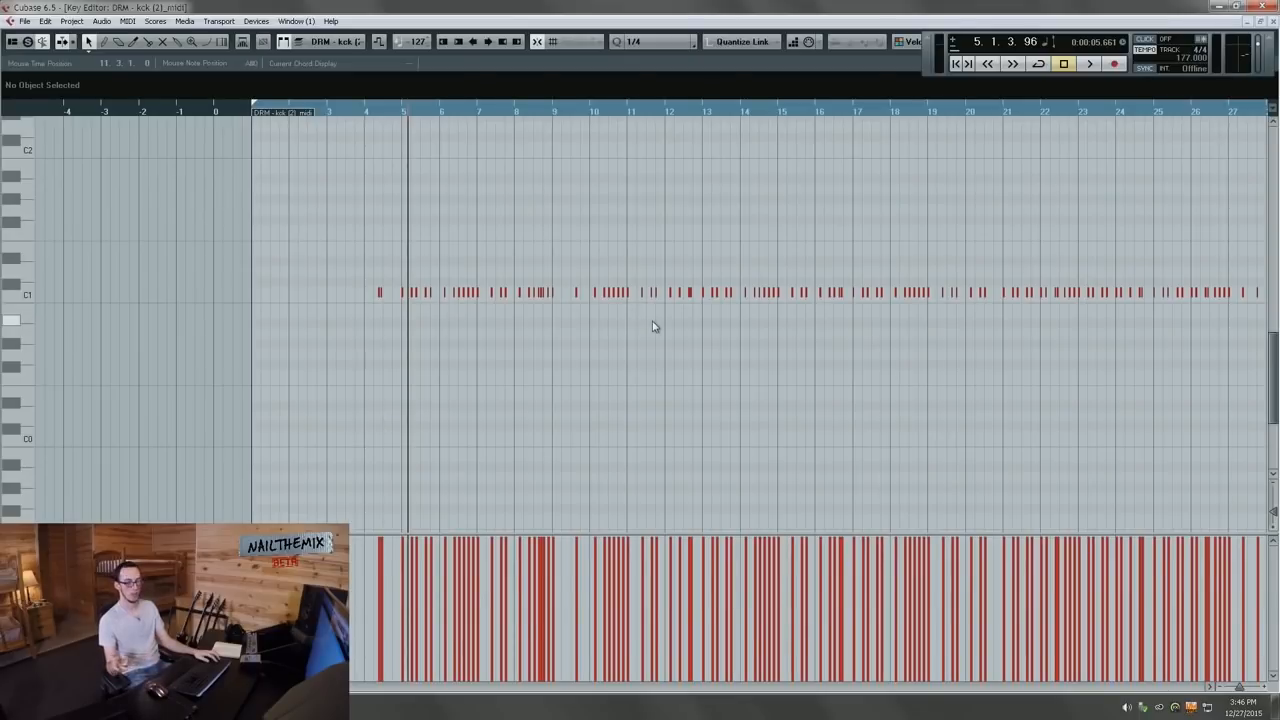
left_click_drag(1212, 322, 663, 314)
scroll(654, 351, "down", 3)
scroll(226, 354, "down", 3)
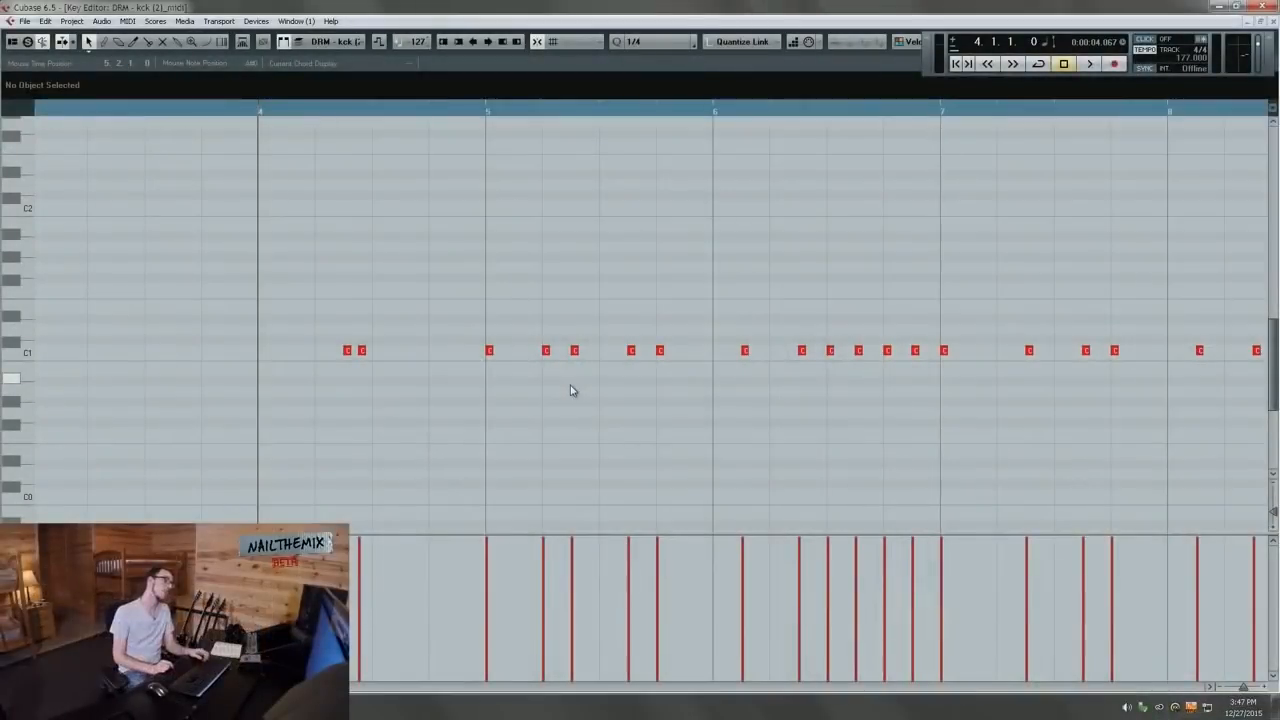